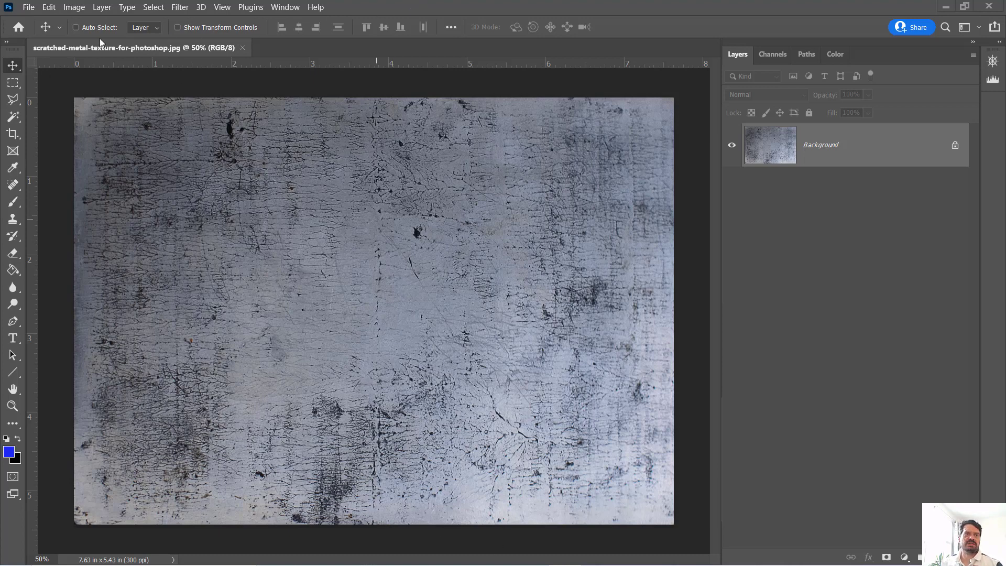
Step: Open the Image Size settings for the metal texture and switch the dimension units to pixels
{"action": "left_click", "coordinate": [74, 7]}
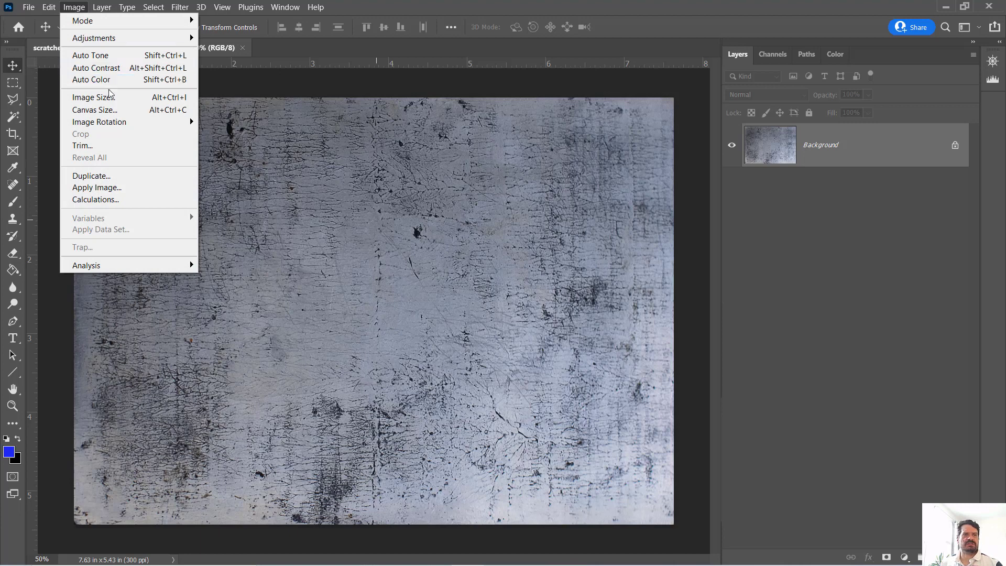
{"action": "left_click", "coordinate": [93, 98]}
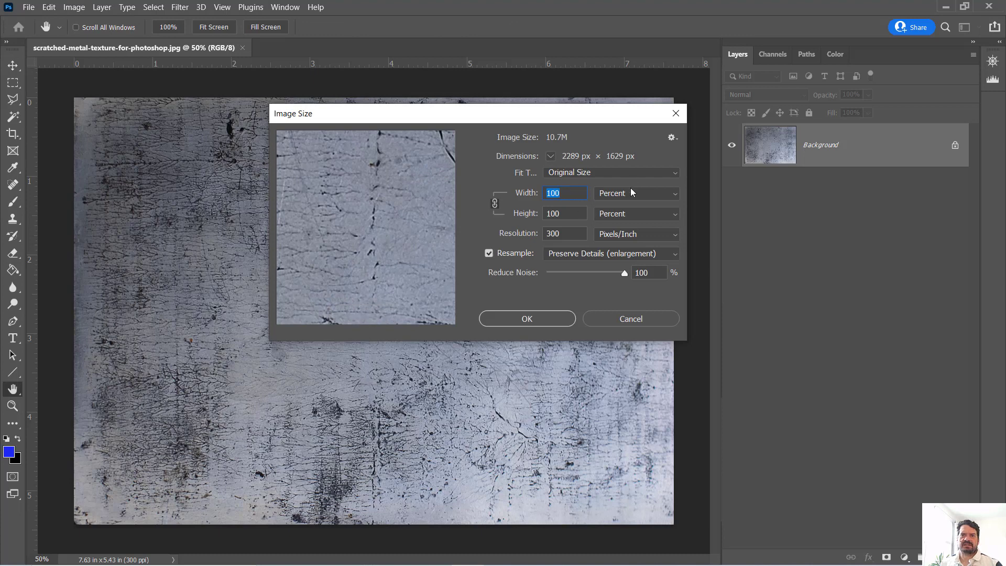
{"action": "left_click", "coordinate": [633, 192]}
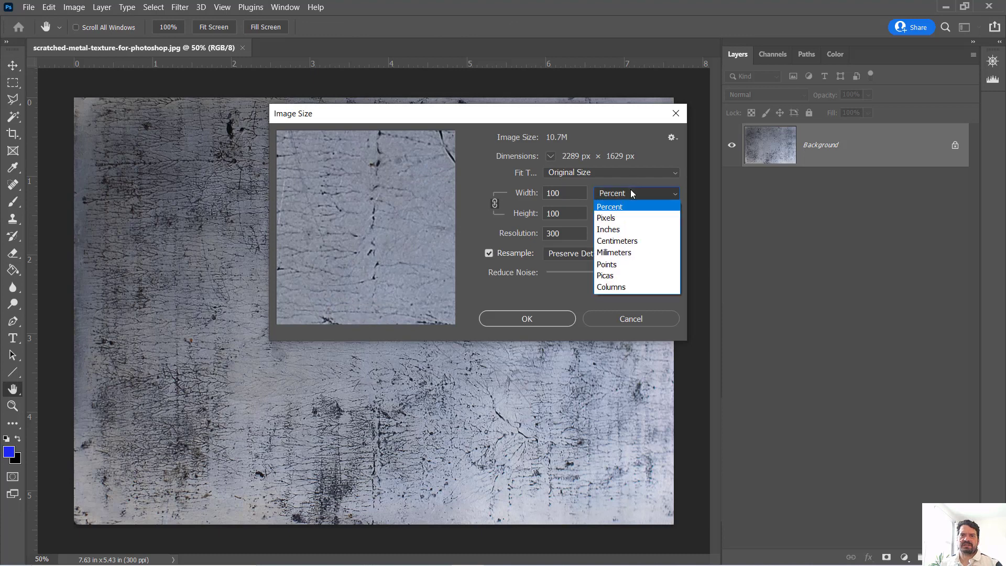
{"action": "left_click", "coordinate": [621, 217]}
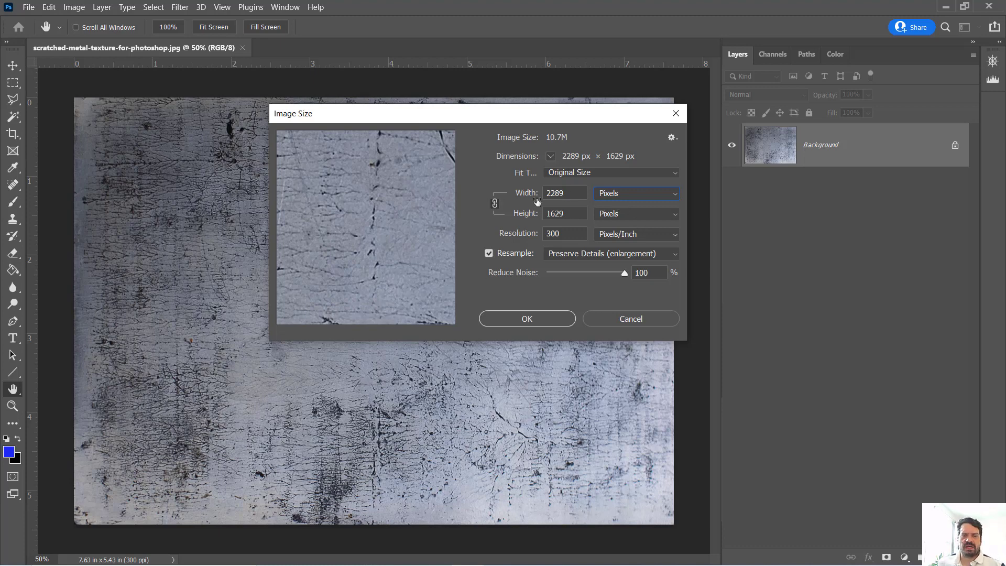
Step: Set the image width to 2048 pixels with width and height linked
{"action": "double_click", "coordinate": [556, 193]}
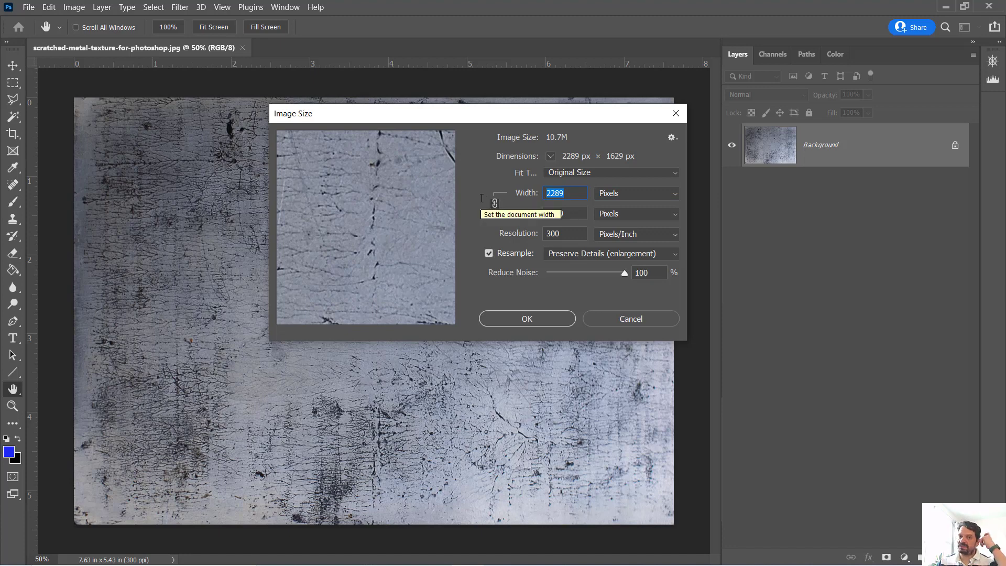
{"action": "type", "text": "102"}
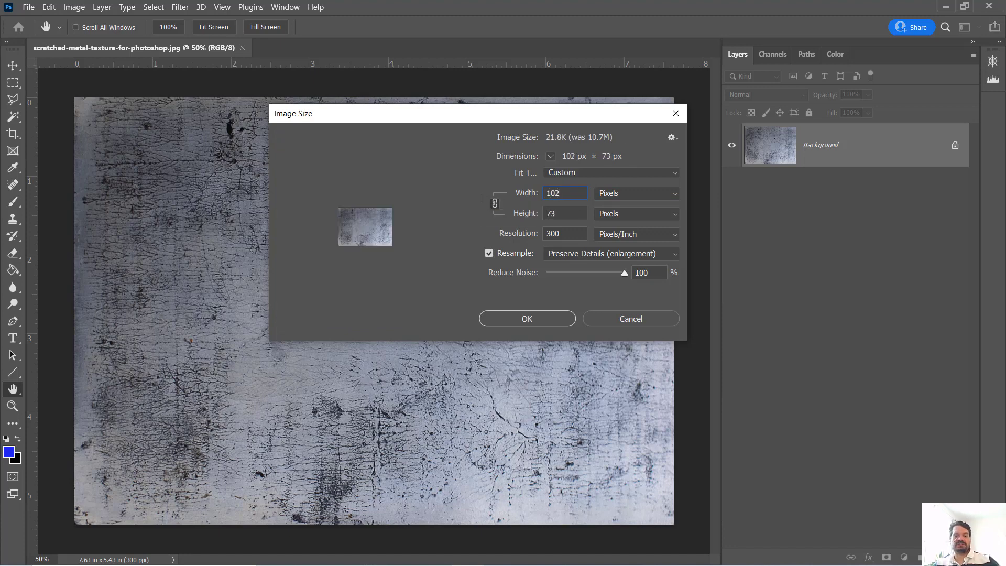
{"action": "key", "text": "BackSpace"}
{"action": "key", "text": "BackSpace"}
{"action": "key", "text": "BackSpace"}
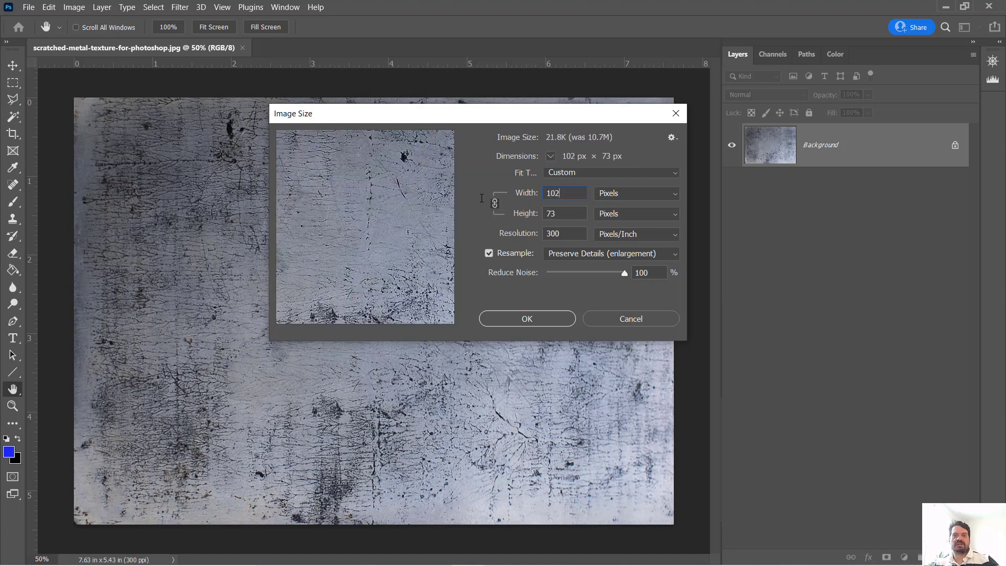
{"action": "type", "text": "2048"}
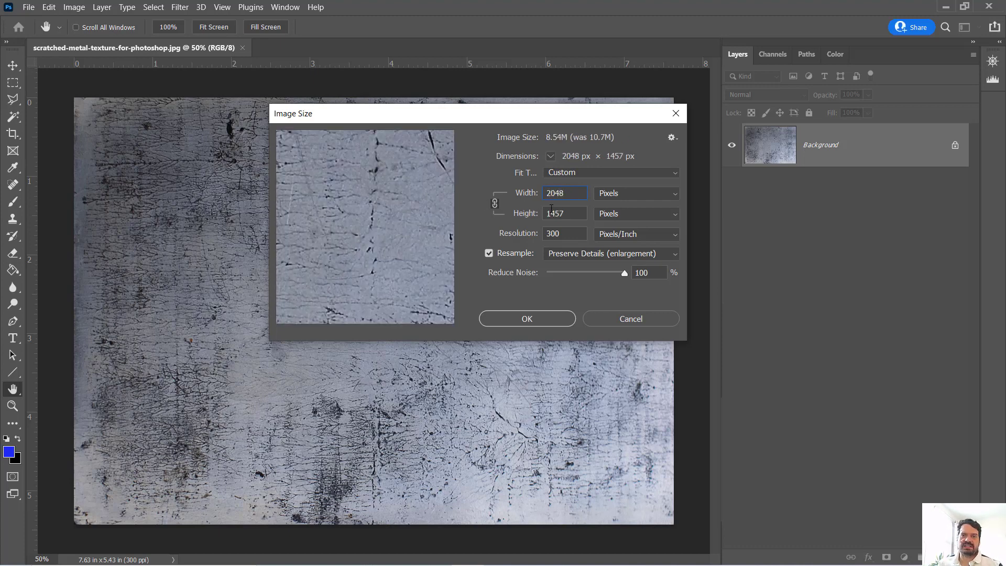
{"action": "double_click", "coordinate": [573, 196]}
{"action": "key", "text": "Tab"}
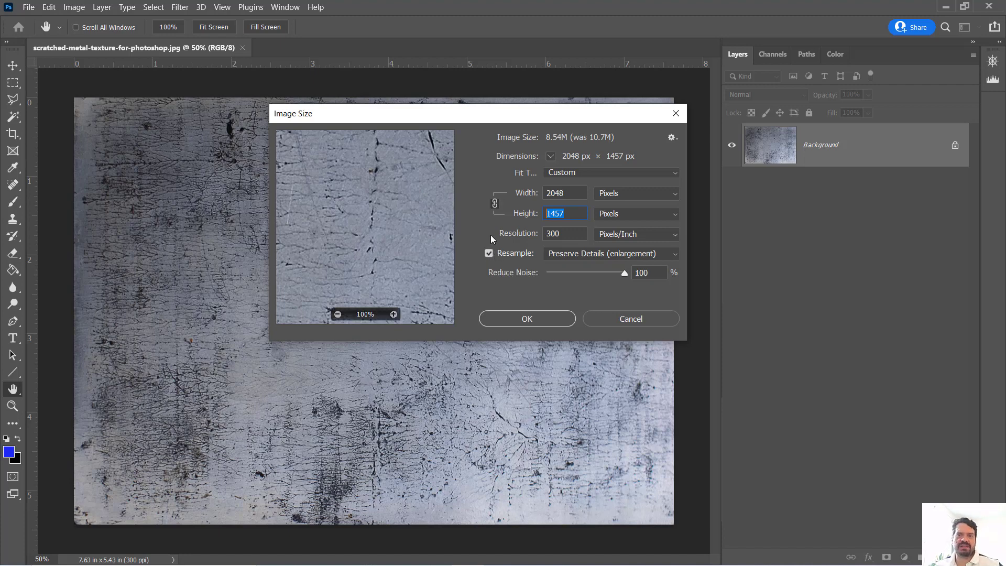
Step: Turn resampling off, check which width units are available, and turn resampling back on
{"action": "left_click", "coordinate": [489, 255]}
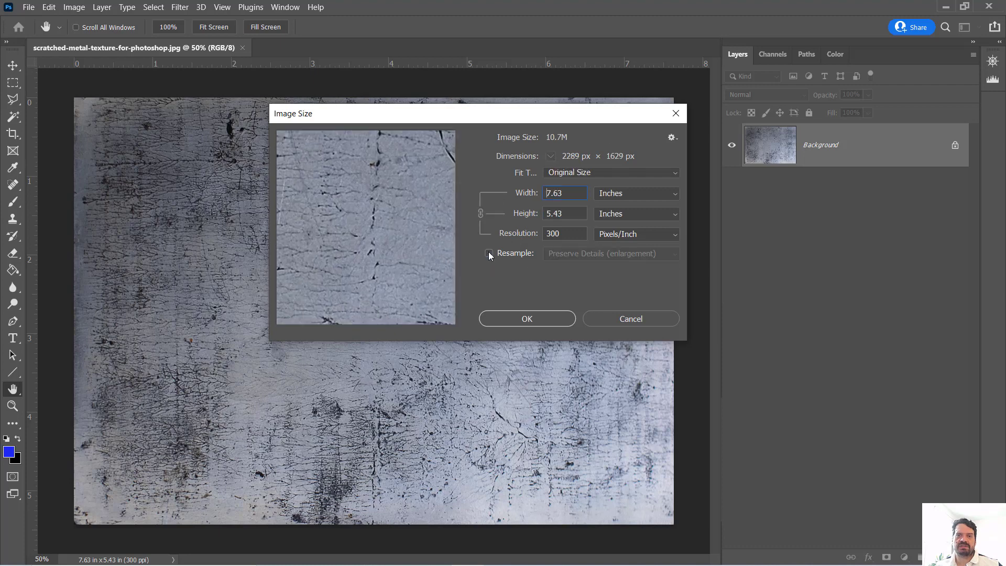
{"action": "left_click", "coordinate": [622, 192]}
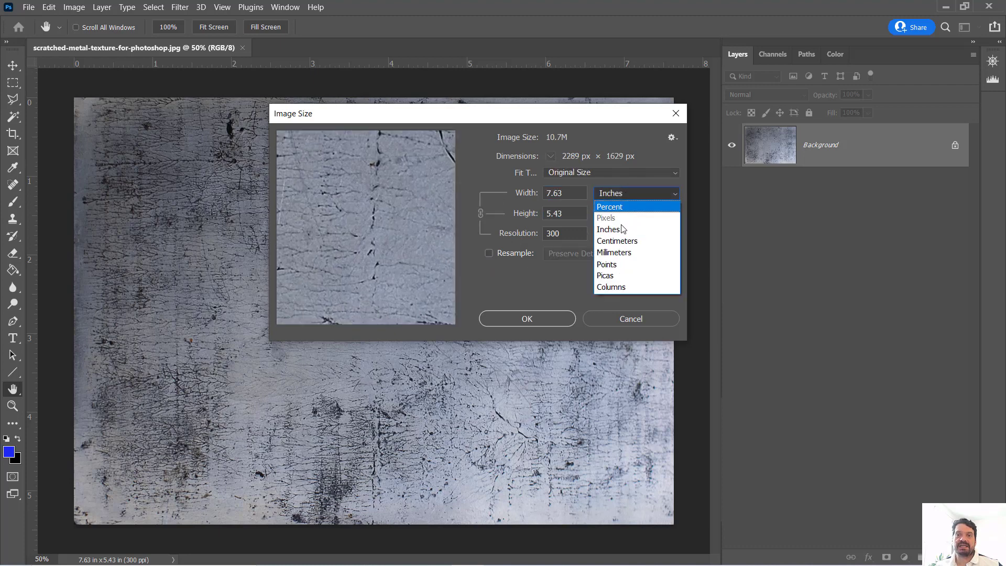
{"action": "left_click", "coordinate": [574, 194]}
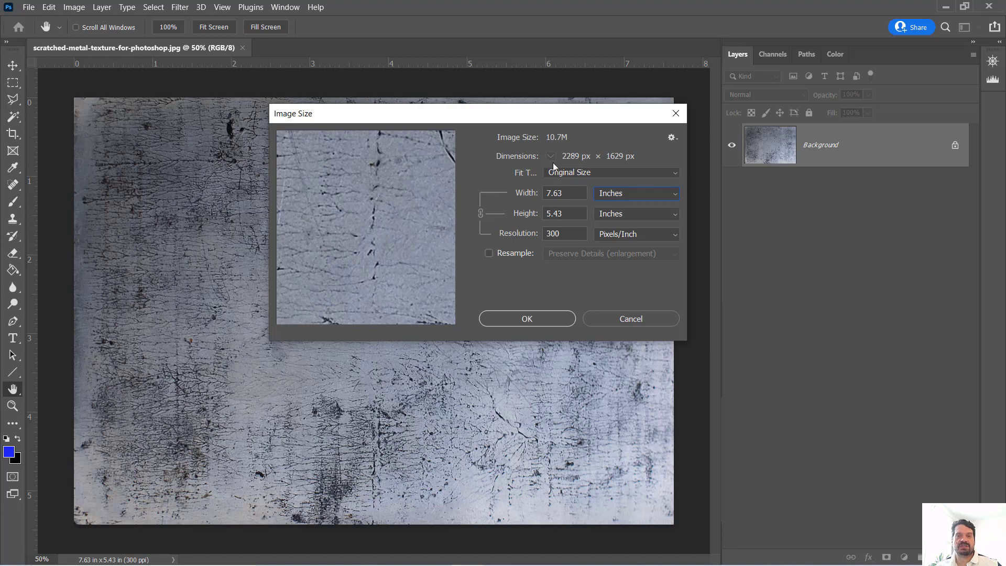
{"action": "left_click", "coordinate": [489, 253]}
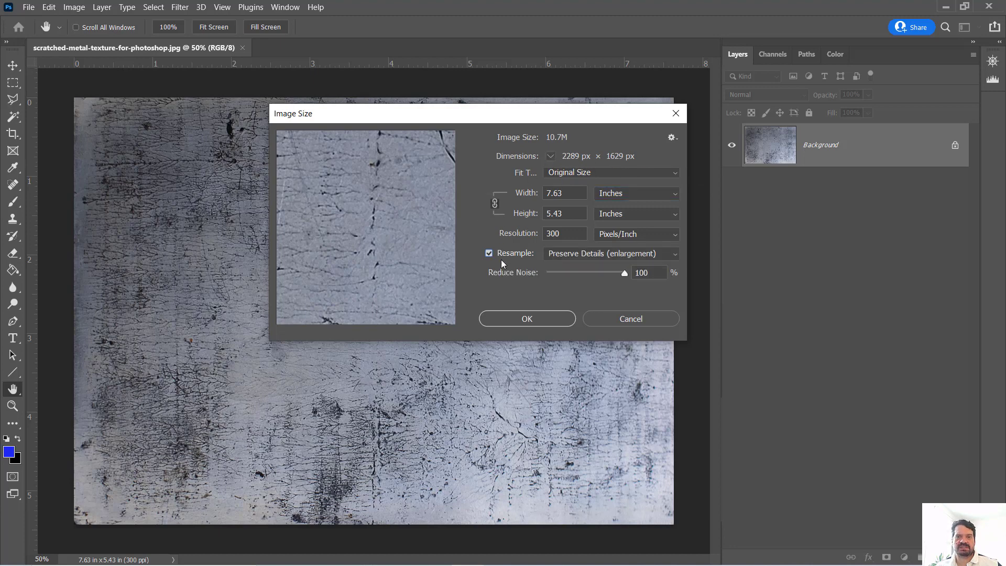
Step: Switch the image dimensions back to pixels and enter a width of 2048
{"action": "left_click", "coordinate": [611, 195]}
{"action": "left_click", "coordinate": [611, 218]}
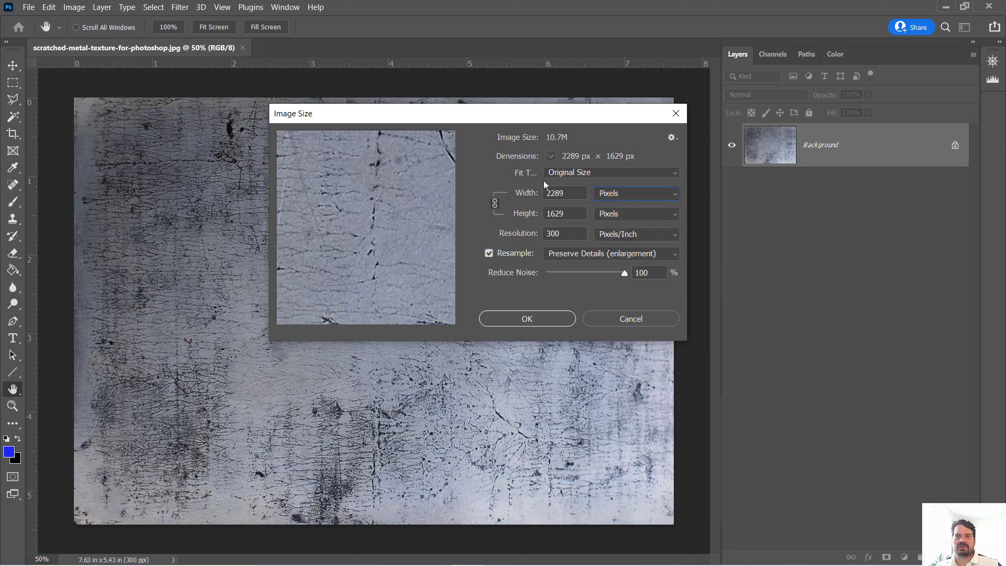
{"action": "double_click", "coordinate": [572, 191]}
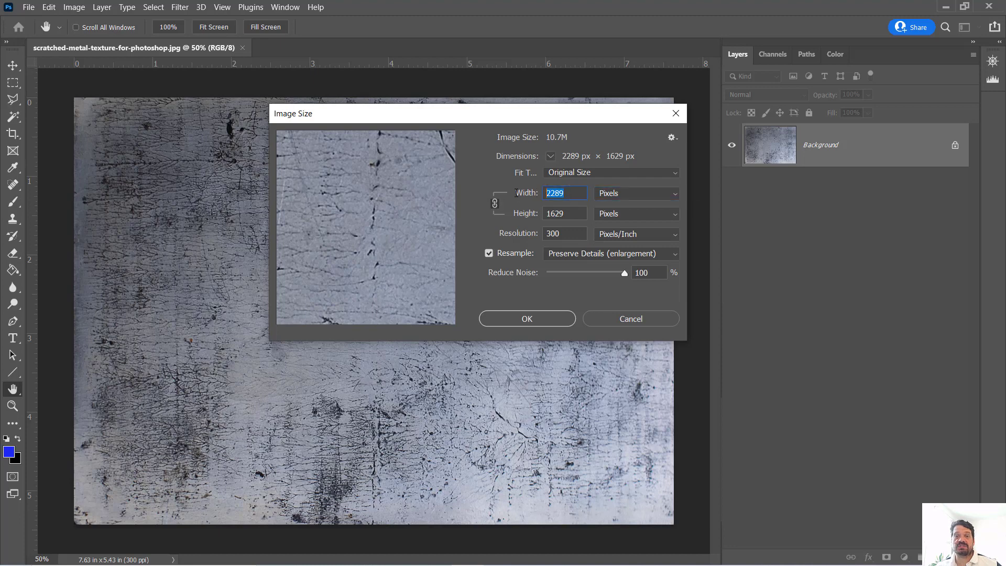
{"action": "type", "text": "2048"}
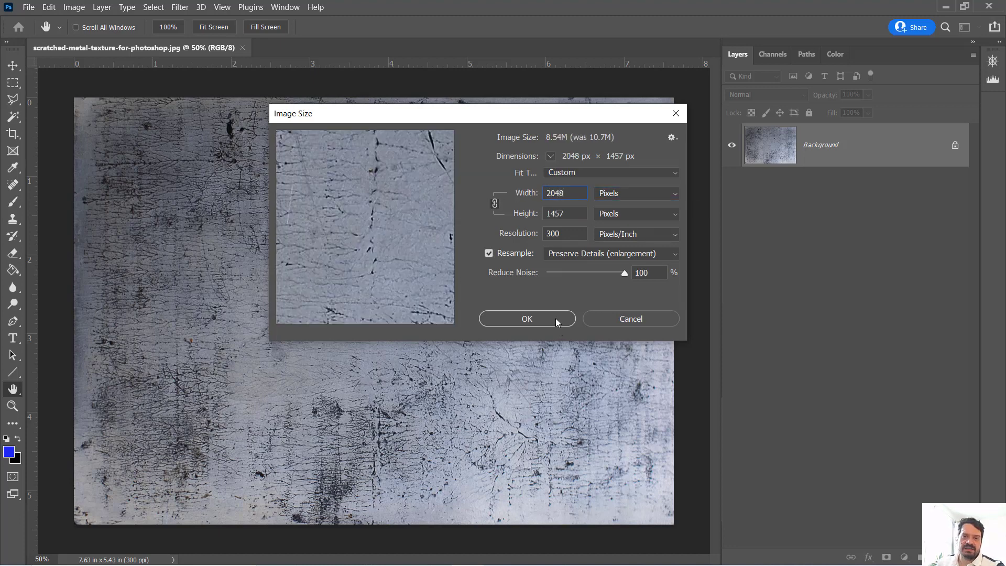
Step: Set the image height to 1024 pixels with proportions linked and apply the resize
{"action": "double_click", "coordinate": [568, 217]}
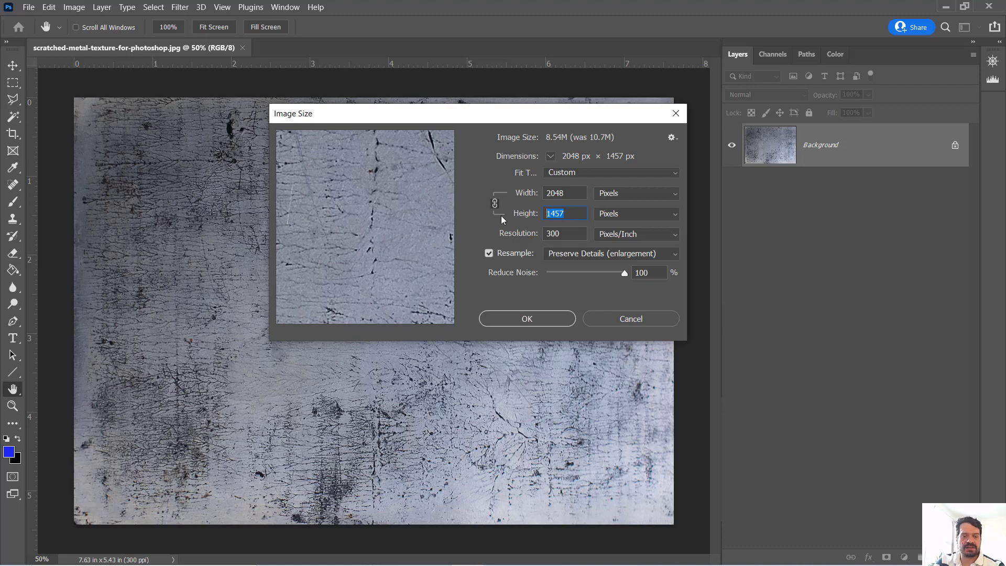
{"action": "type", "text": "1024"}
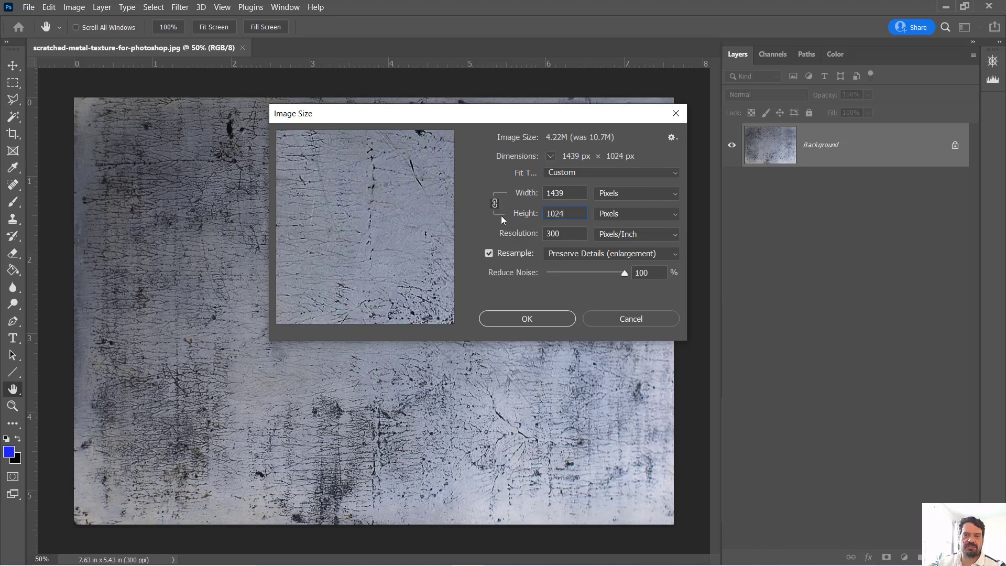
{"action": "double_click", "coordinate": [528, 221]}
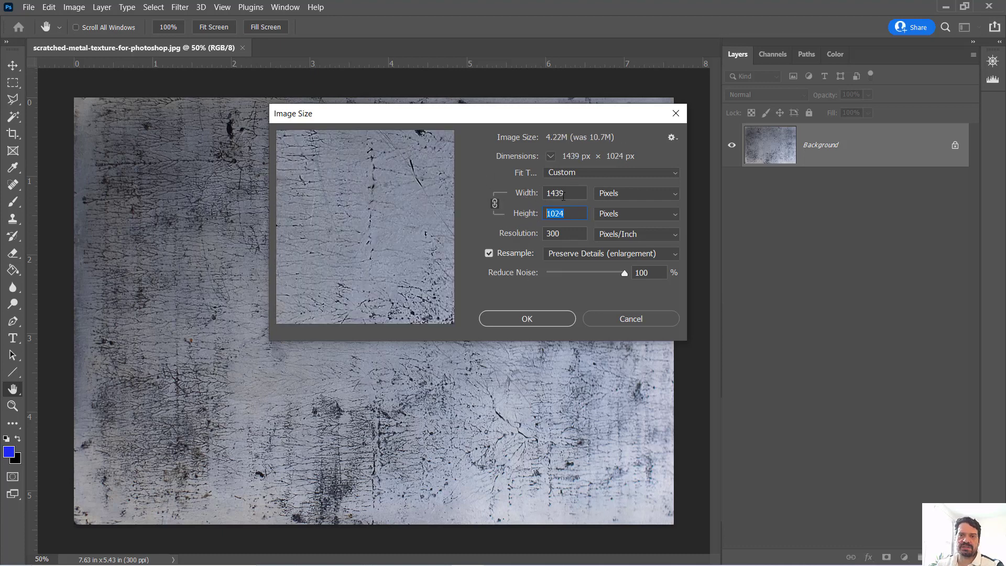
{"action": "left_click", "coordinate": [531, 324]}
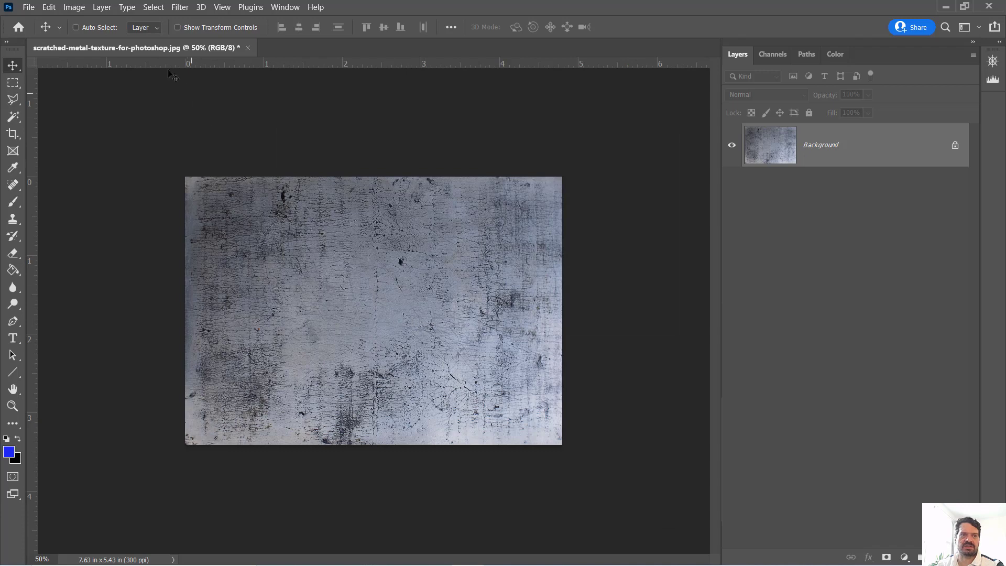
Step: Open the Canvas Size settings and switch both width and height units to pixels
{"action": "left_click", "coordinate": [74, 7]}
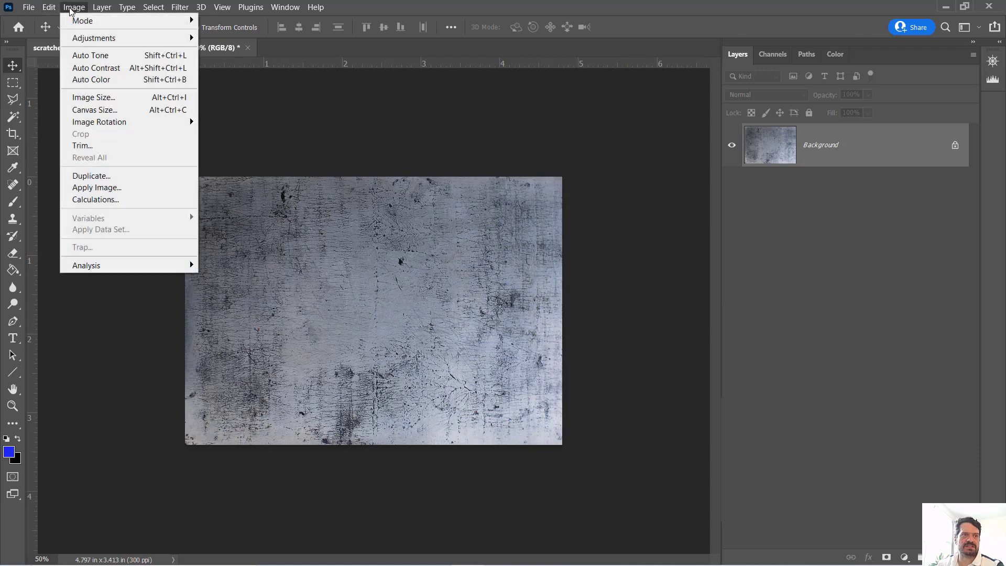
{"action": "left_click", "coordinate": [113, 109]}
{"action": "left_click", "coordinate": [538, 178]}
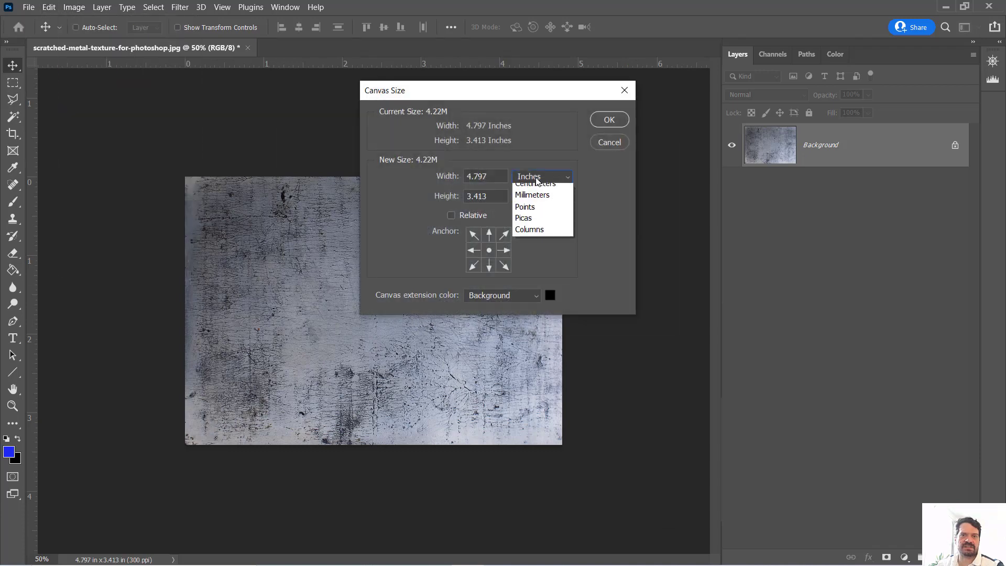
{"action": "left_click", "coordinate": [543, 202]}
{"action": "left_click", "coordinate": [542, 197]}
{"action": "left_click", "coordinate": [543, 220]}
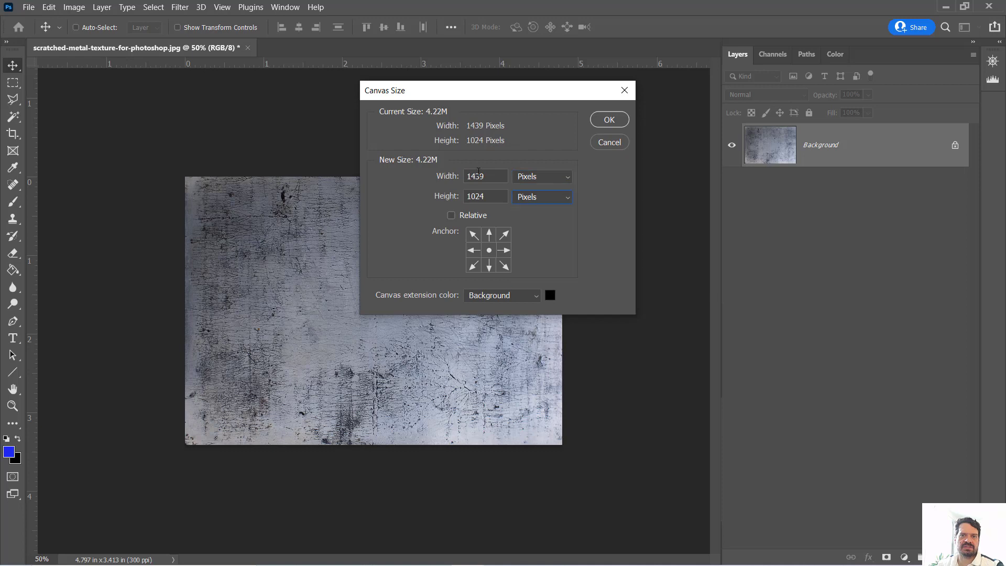
Step: Crop the canvas to a width of 1024 pixels, anchored at the middle of the right edge, and accept the clipping
{"action": "key", "text": "shift+Tab"}
{"action": "double_click", "coordinate": [488, 174]}
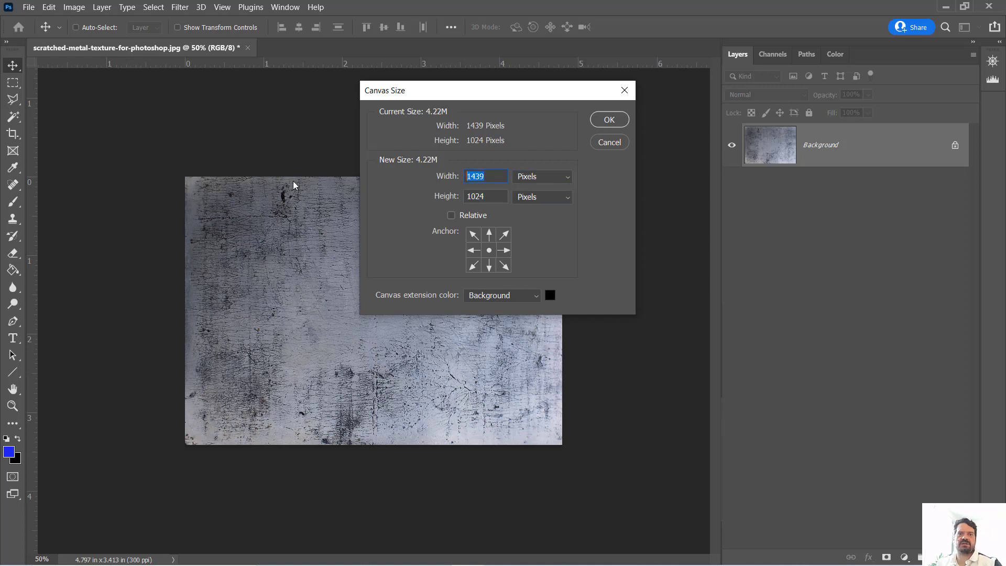
{"action": "type", "text": "1024"}
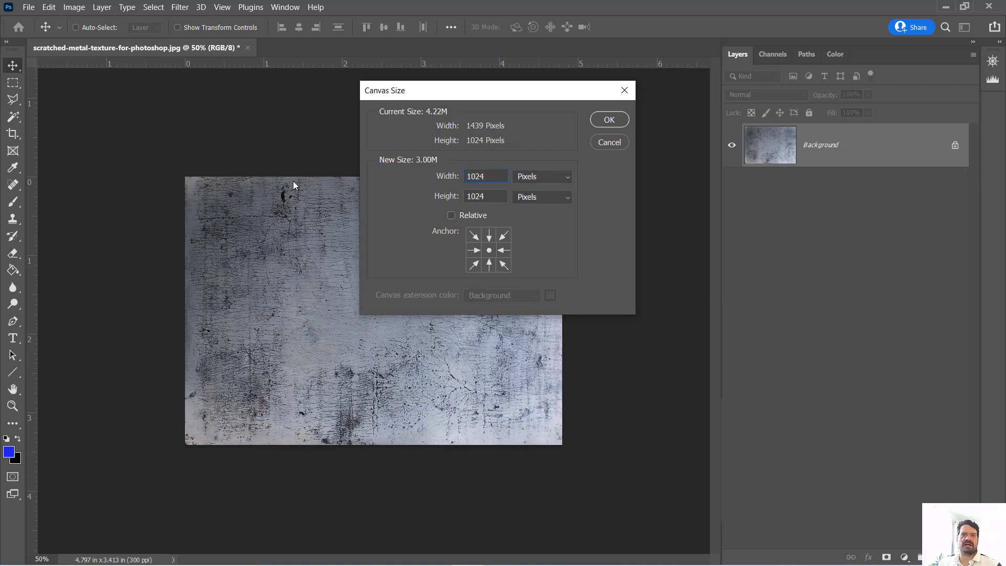
{"action": "left_click", "coordinate": [492, 250]}
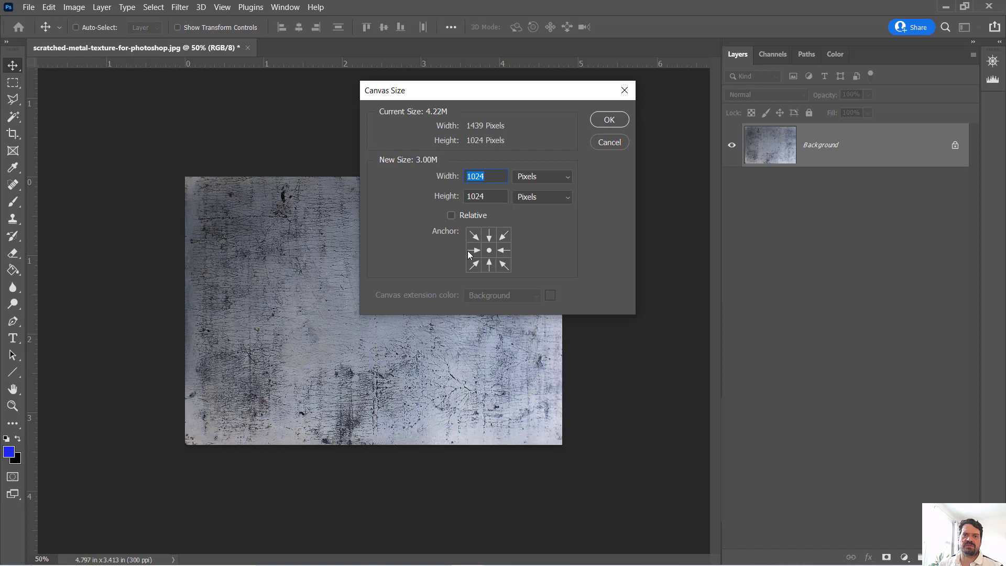
{"action": "left_click_drag", "start_coordinate": [476, 93], "coordinate": [697, 89]}
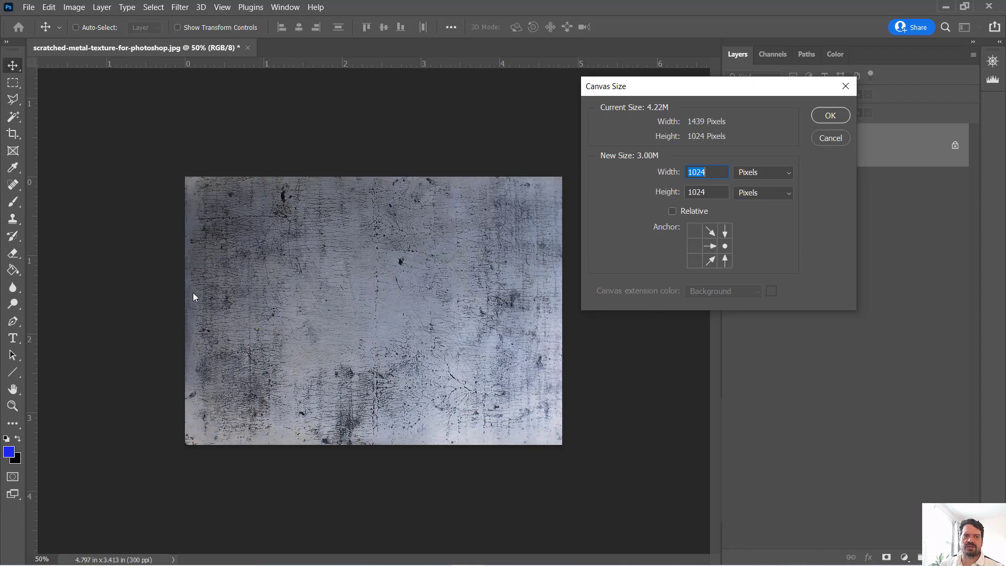
{"action": "left_click", "coordinate": [831, 115]}
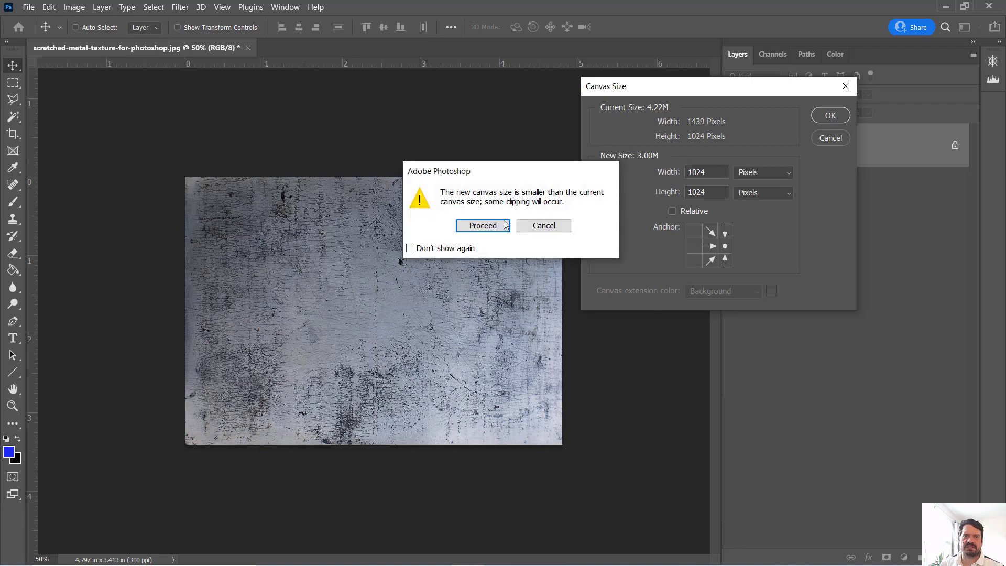
{"action": "left_click", "coordinate": [505, 226]}
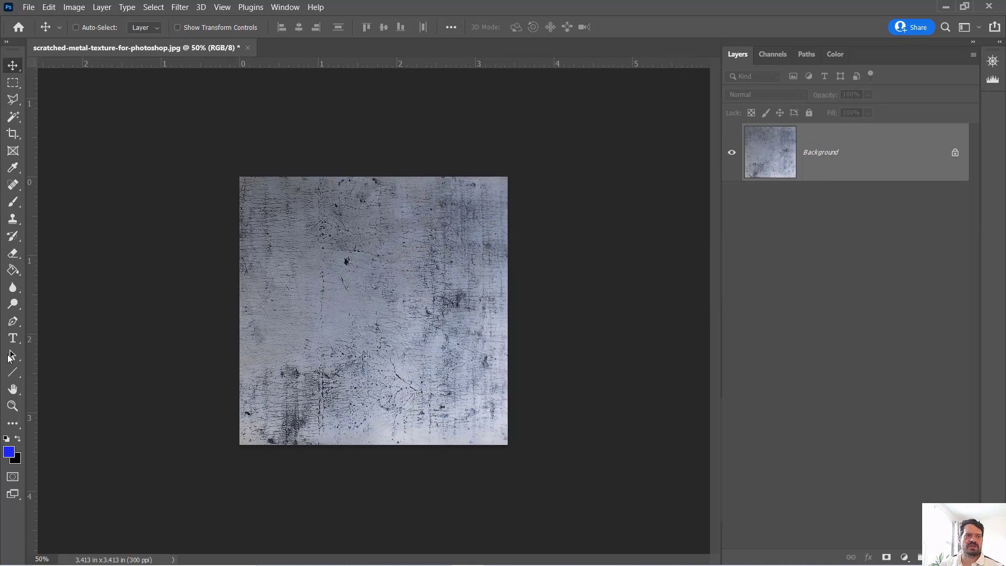
{"action": "left_click", "coordinate": [12, 390]}
{"action": "left_click", "coordinate": [438, 305]}
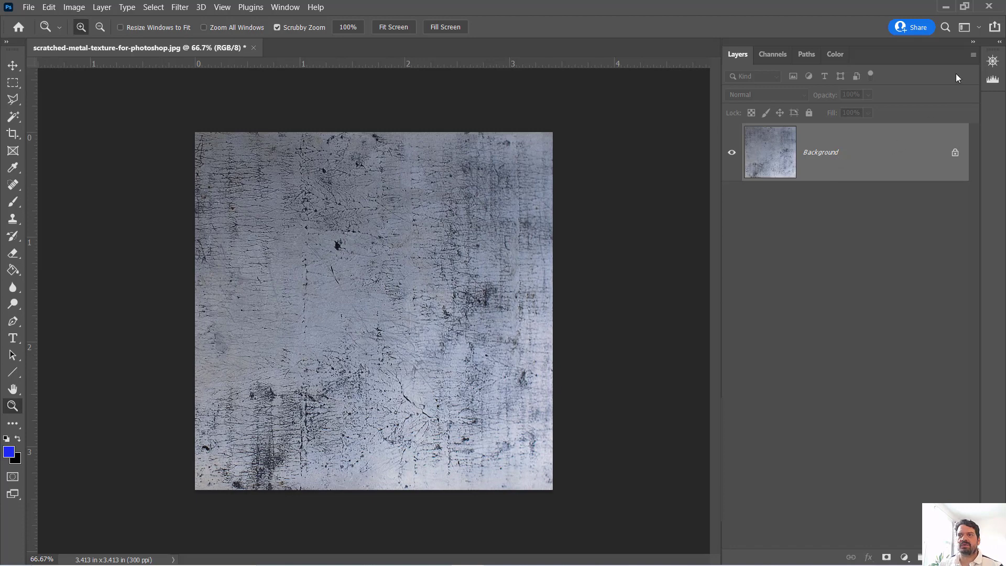
{"action": "left_click", "coordinate": [973, 55]}
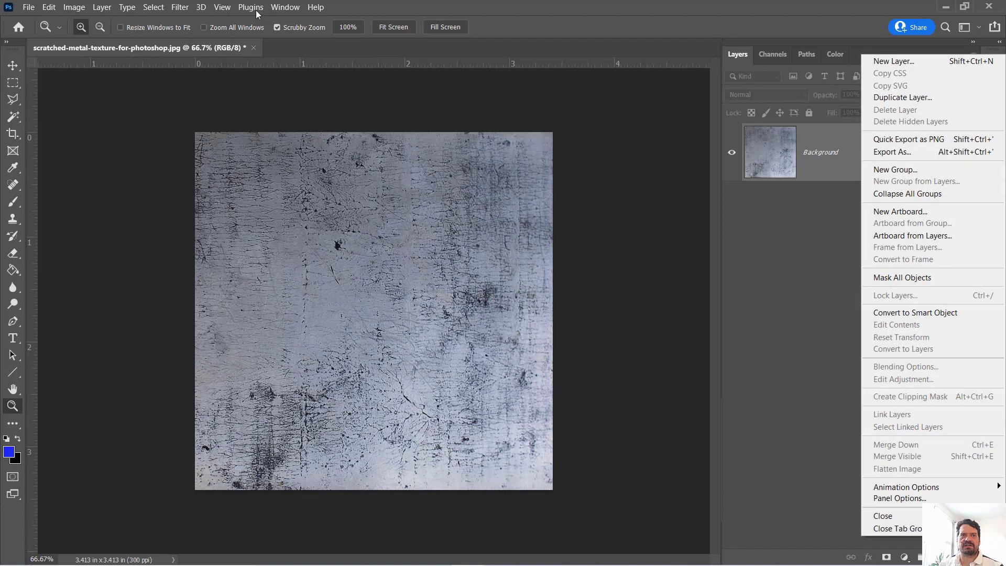
{"action": "left_click", "coordinate": [285, 7]}
{"action": "left_click", "coordinate": [285, 7]}
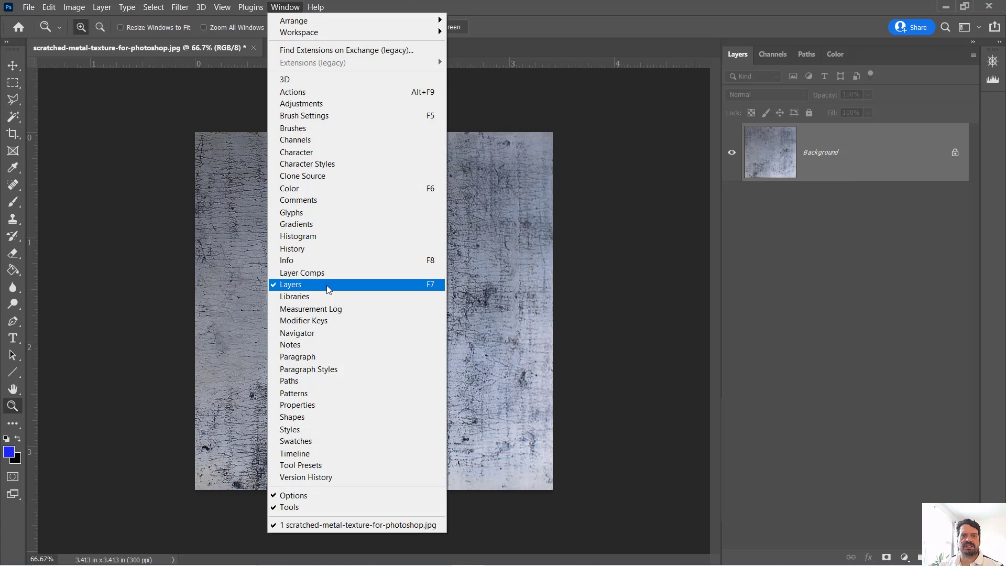
Step: Duplicate the Background layer within the same document and name the copy Albedo_Diffuse_Texture
{"action": "left_click", "coordinate": [974, 55]}
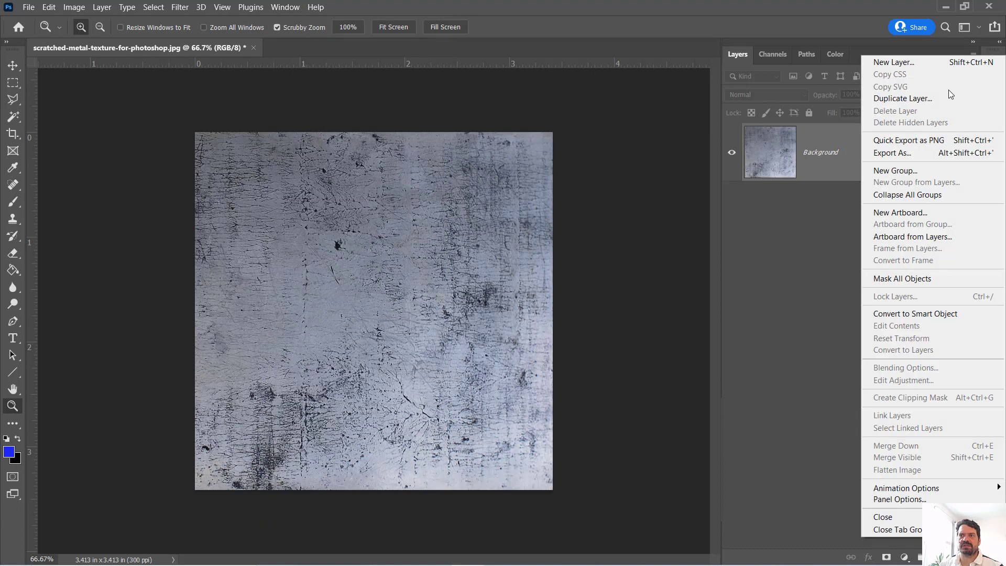
{"action": "left_click", "coordinate": [946, 95]}
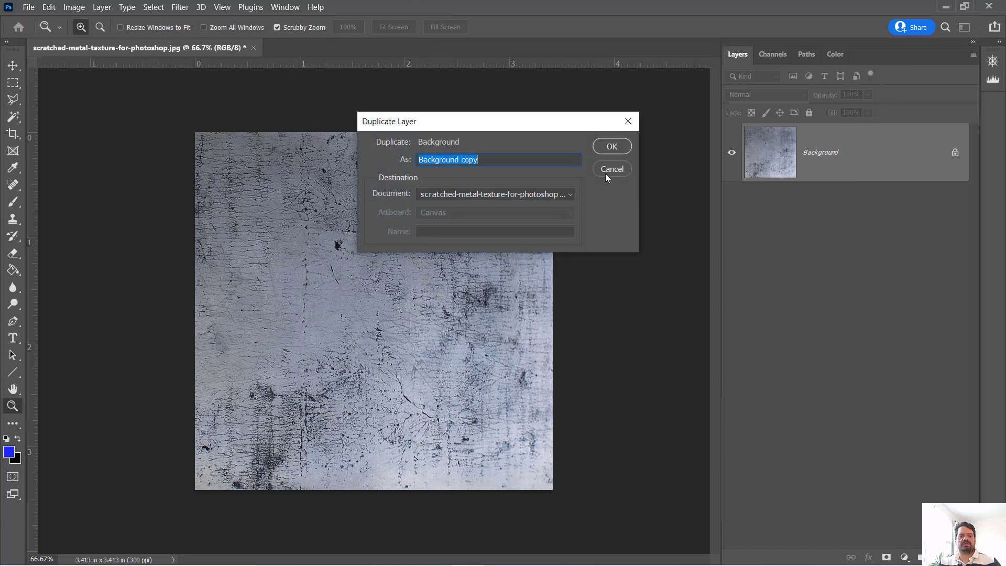
{"action": "type", "text": "Albe"}
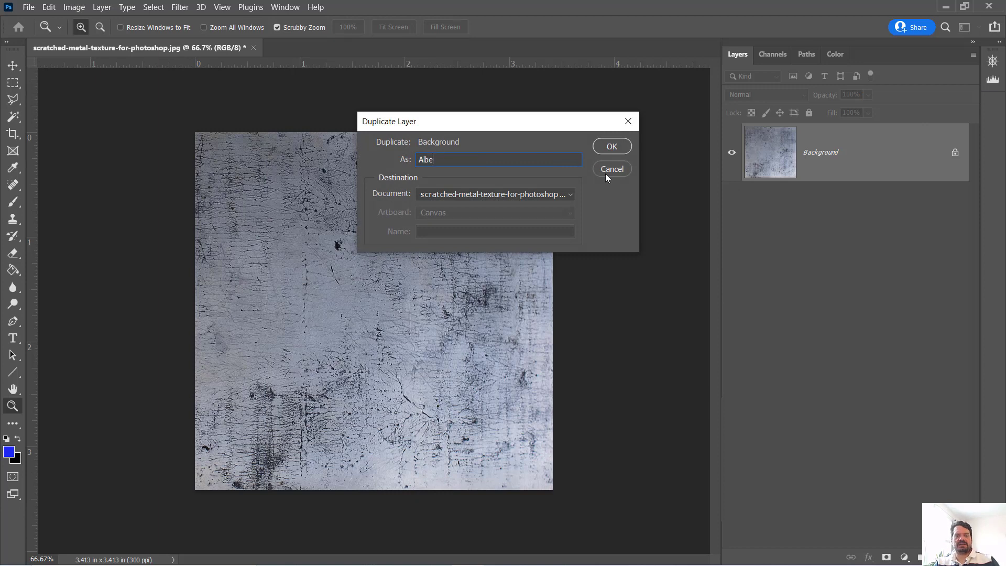
{"action": "type", "text": "do_Diffue"}
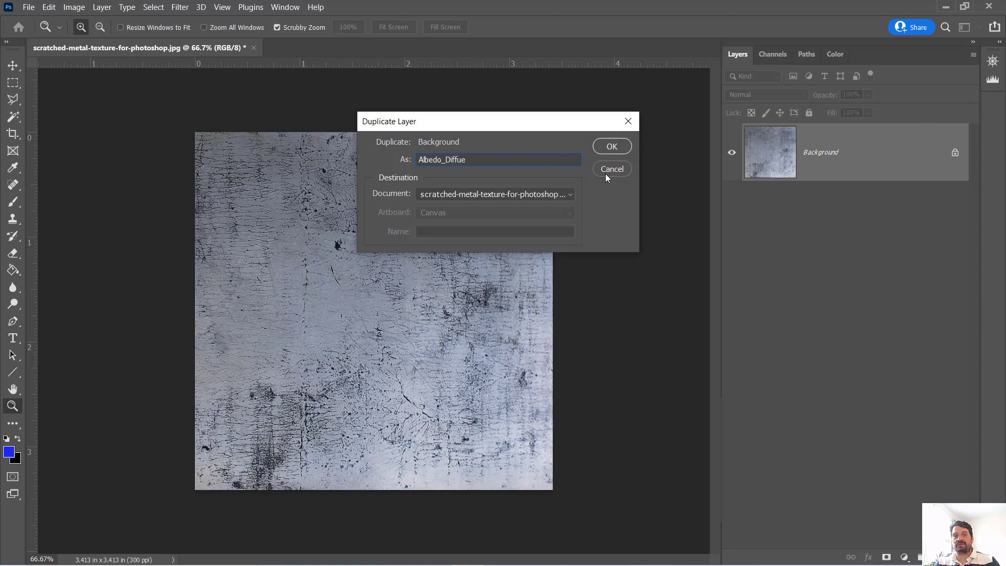
{"action": "key", "text": "BackSpace"}
{"action": "type", "text": "se_Texture"}
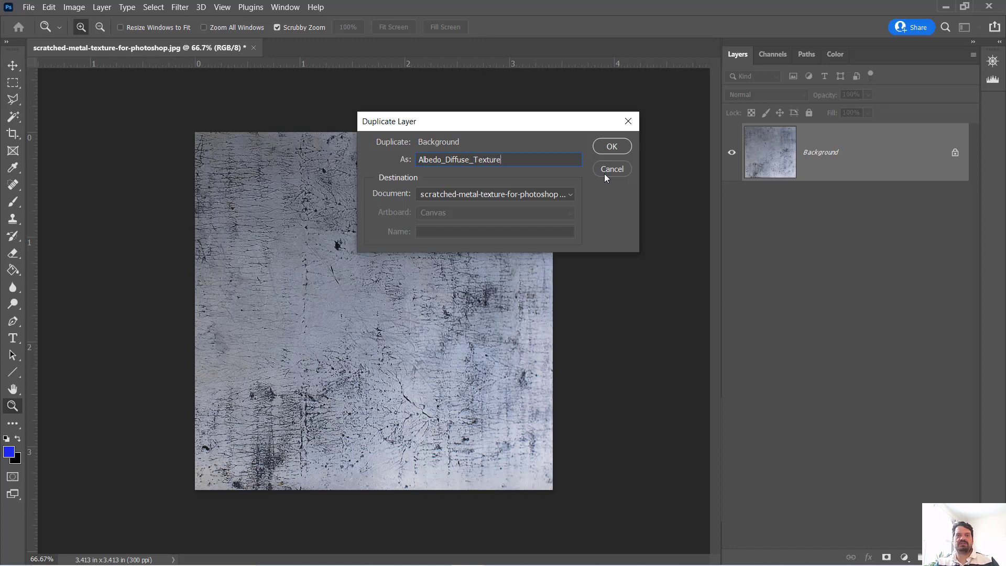
{"action": "key", "text": "Return"}
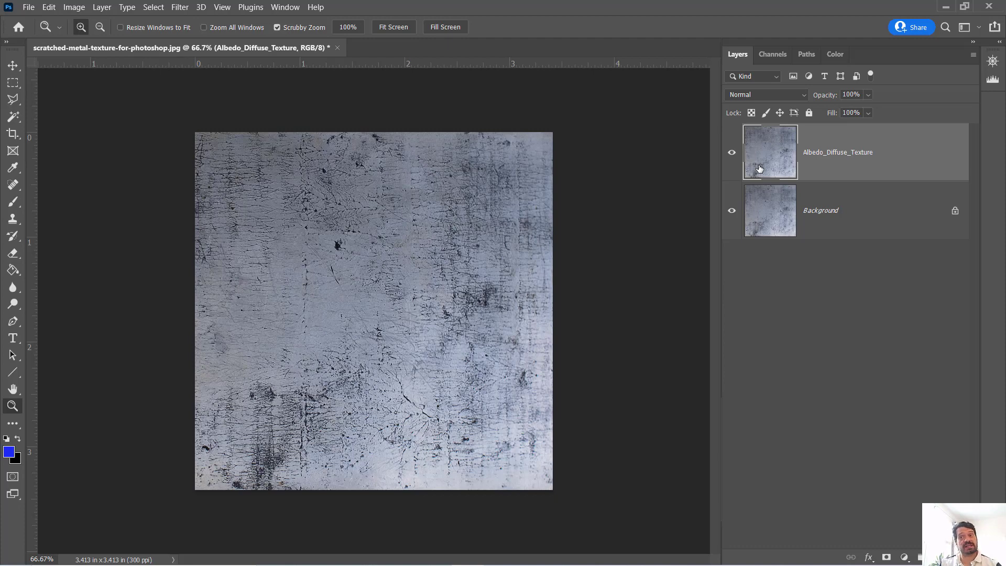
Step: Duplicate the Albedo_Diffuse_Texture layer and name the copy Albedo_Diffuse_Metal_Texture
{"action": "left_click", "coordinate": [973, 55]}
{"action": "left_click", "coordinate": [933, 99]}
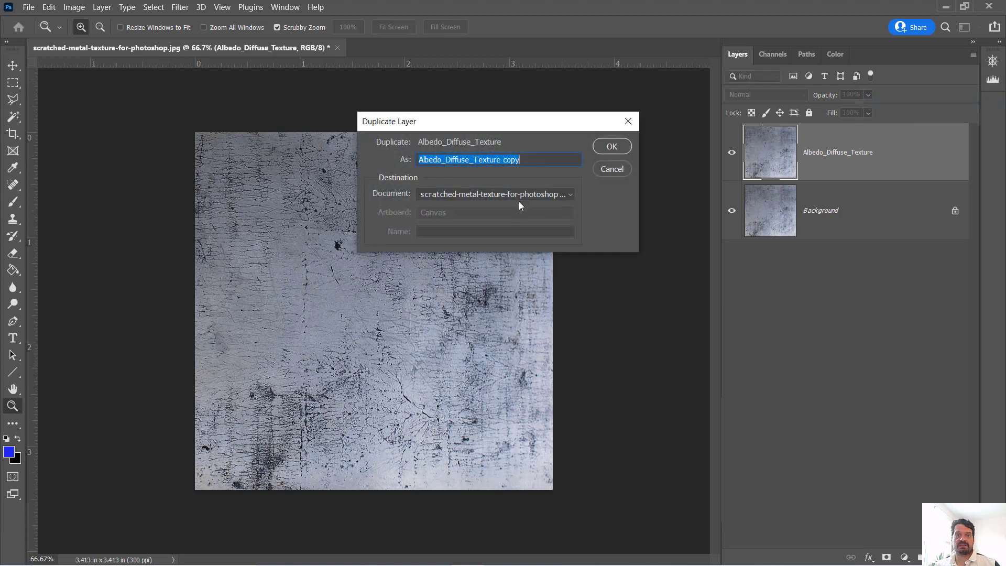
{"action": "left_click", "coordinate": [475, 159]}
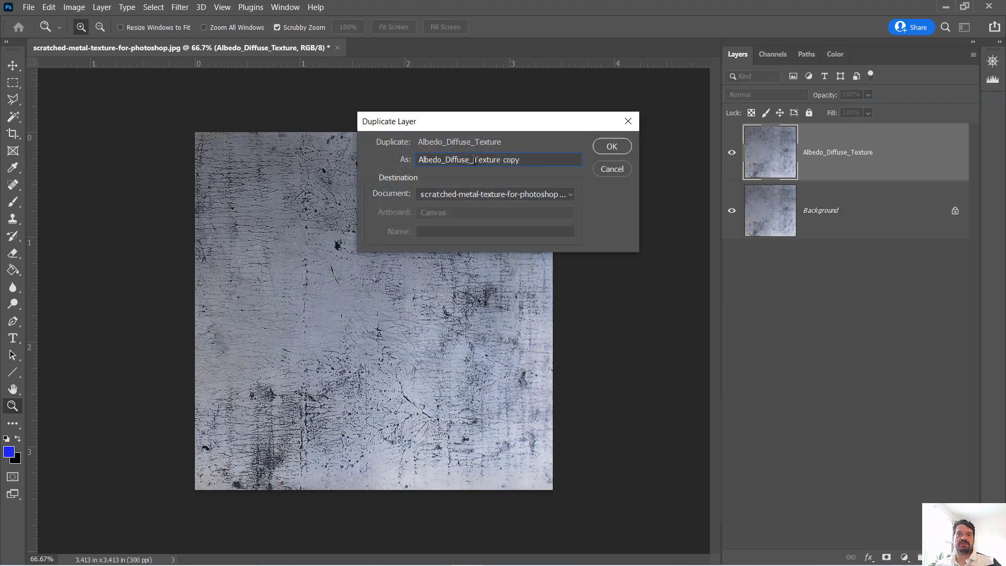
{"action": "type", "text": "Metal"}
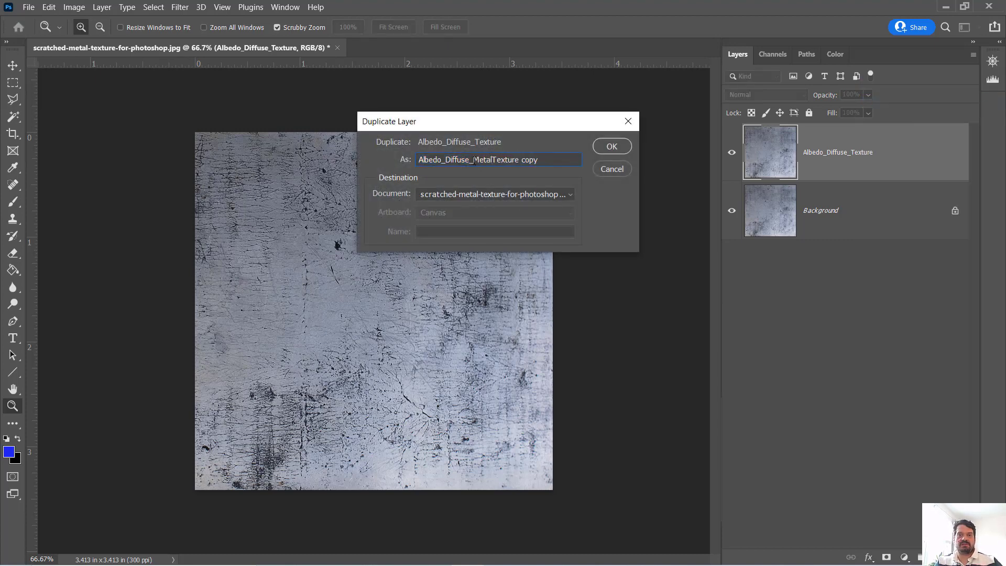
{"action": "type", "text": "_"}
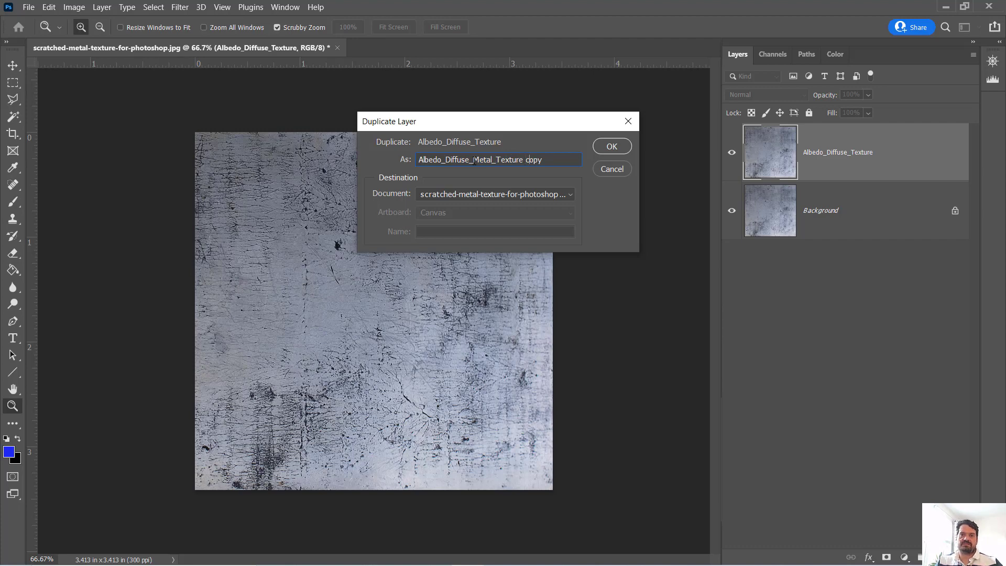
{"action": "key", "text": "BackSpace"}
{"action": "key", "text": "BackSpace"}
{"action": "key", "text": "BackSpace"}
{"action": "key", "text": "BackSpace"}
{"action": "key", "text": "Return"}
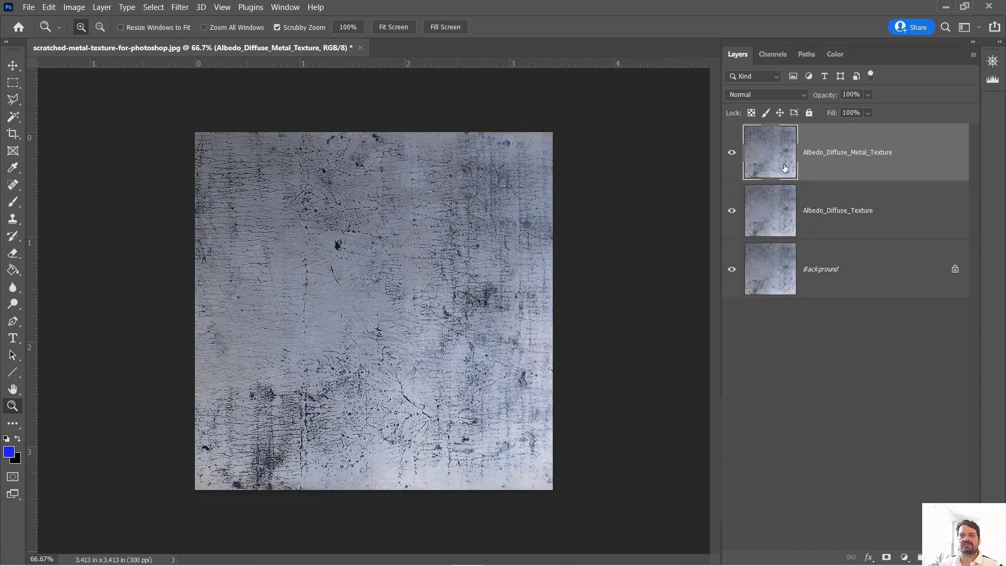
Step: Open the Levels adjustment for the Albedo_Diffuse_Metal_Texture layer and move its dialog clear of the image
{"action": "left_click", "coordinate": [79, 8]}
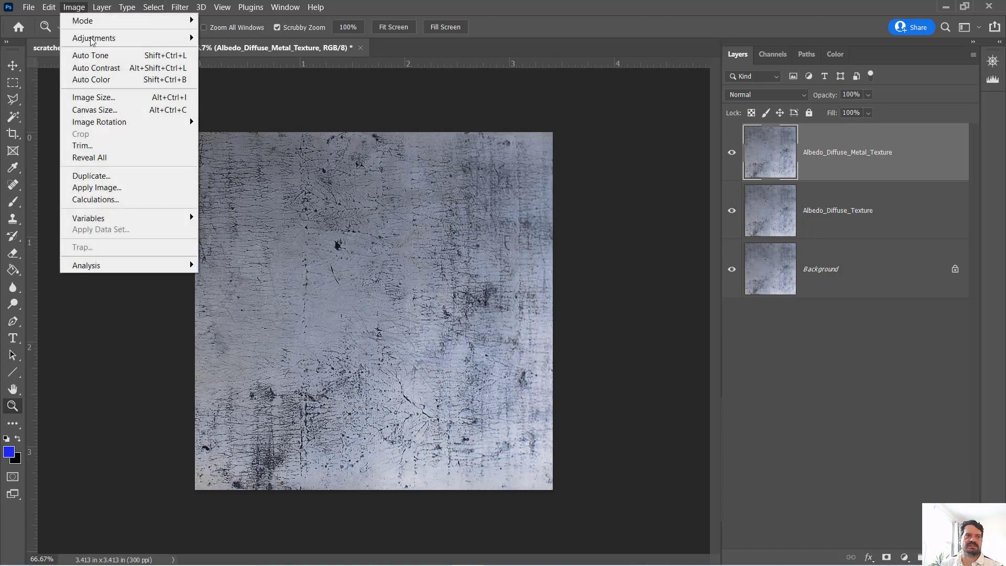
{"action": "mouse_move", "coordinate": [94, 42]}
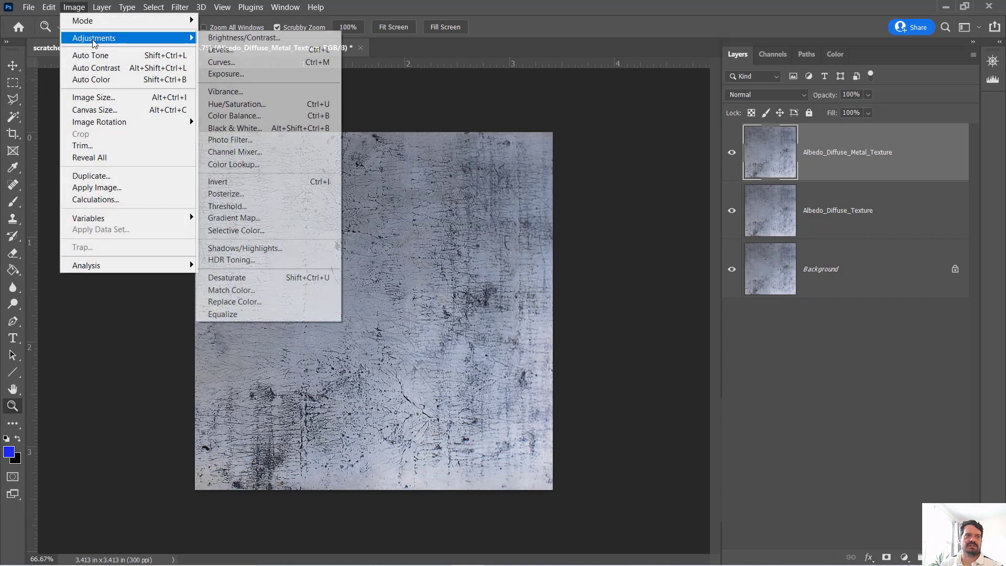
{"action": "left_click", "coordinate": [242, 51]}
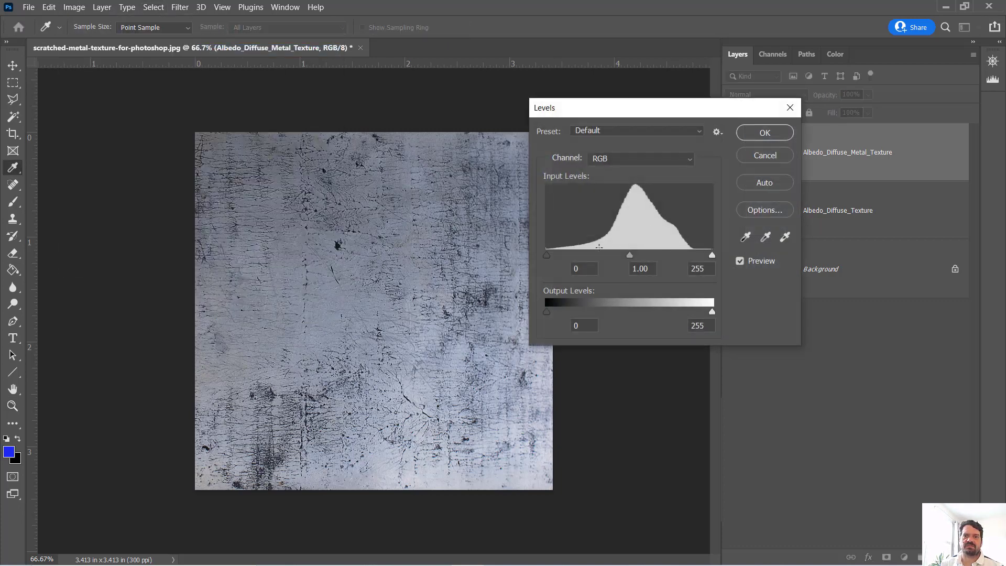
{"action": "left_click_drag", "start_coordinate": [594, 110], "coordinate": [625, 145]}
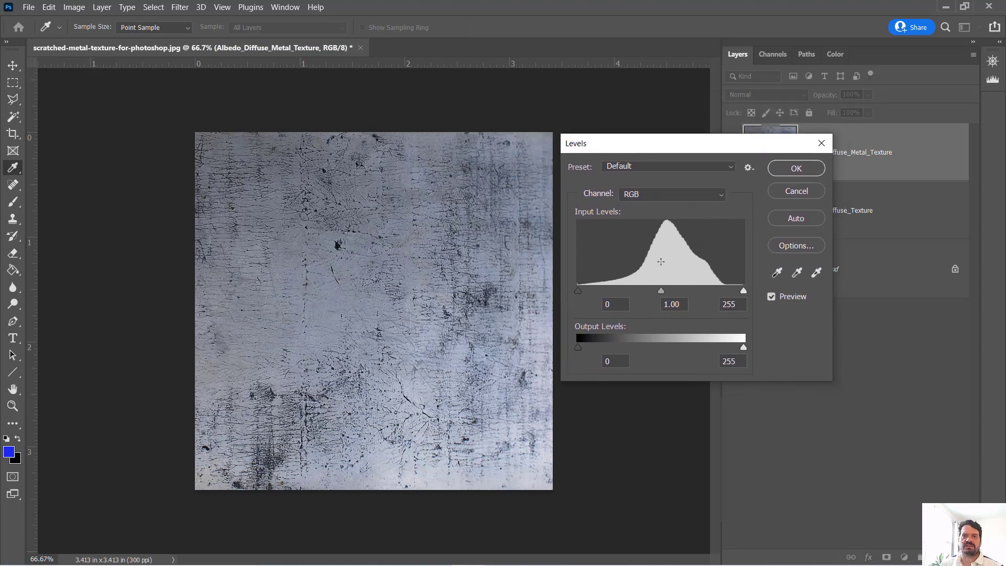
Step: Try a white input level of 136 and a black input level of 139, restoring each to 255 and 0
{"action": "left_click", "coordinate": [577, 291]}
{"action": "left_click", "coordinate": [744, 292]}
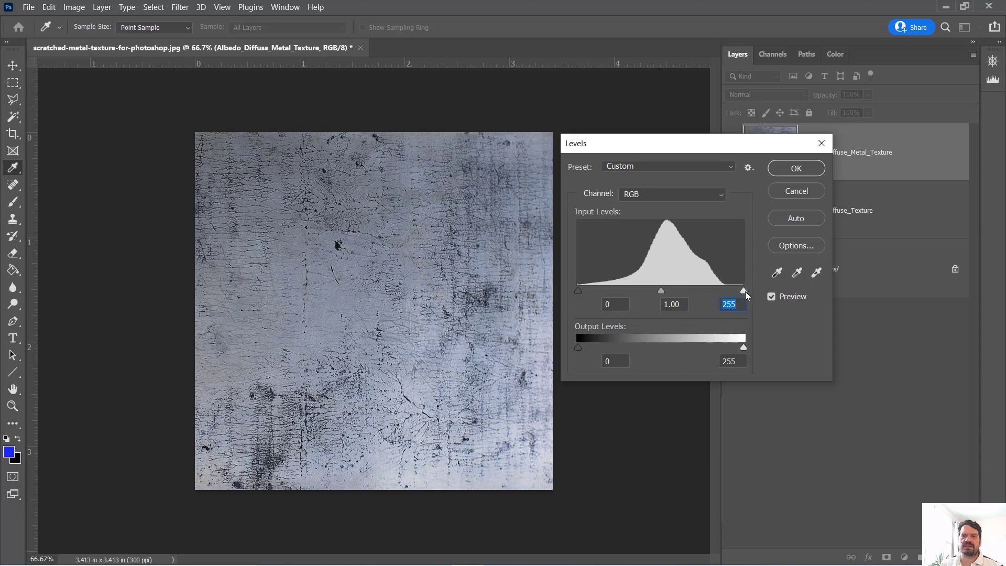
{"action": "left_click_drag", "start_coordinate": [744, 292], "coordinate": [666, 281]}
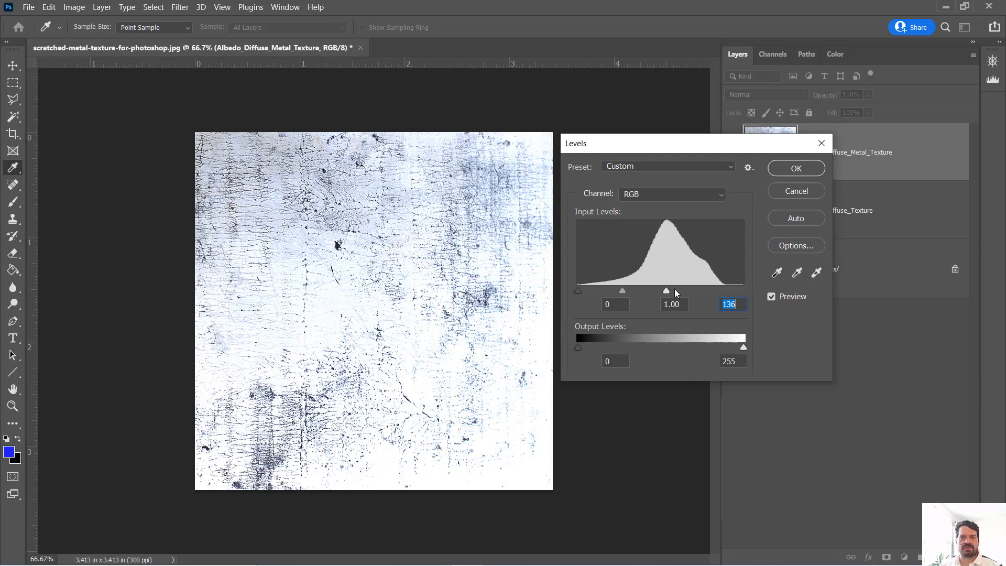
{"action": "left_click_drag", "start_coordinate": [666, 291], "coordinate": [787, 299]}
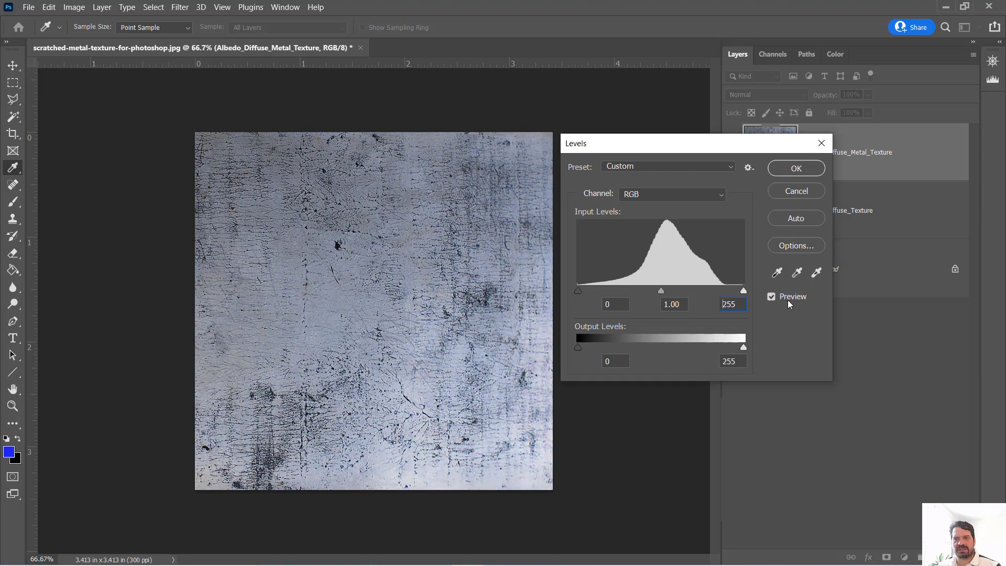
{"action": "left_click_drag", "start_coordinate": [577, 290], "coordinate": [668, 291]}
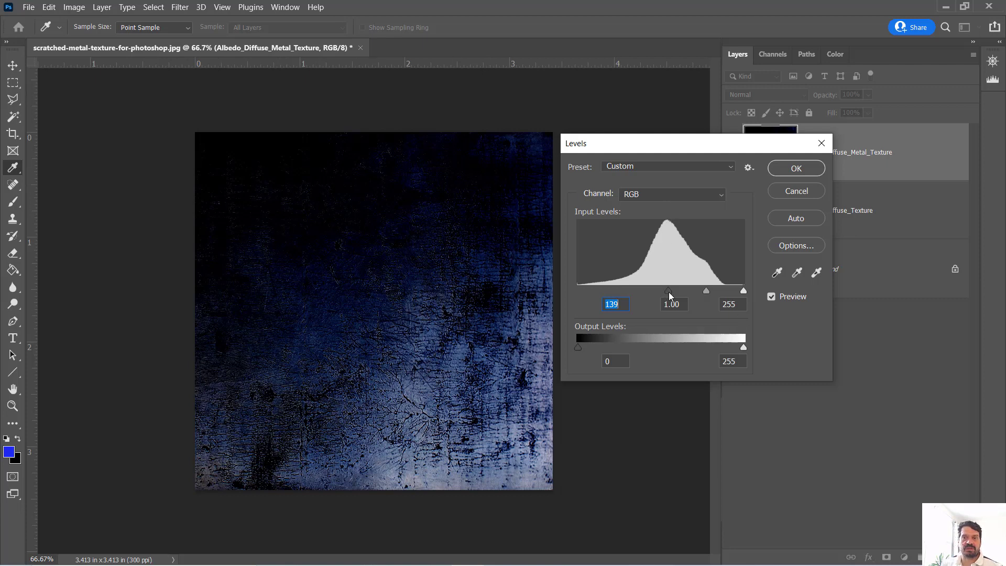
{"action": "left_click_drag", "start_coordinate": [669, 292], "coordinate": [580, 281]}
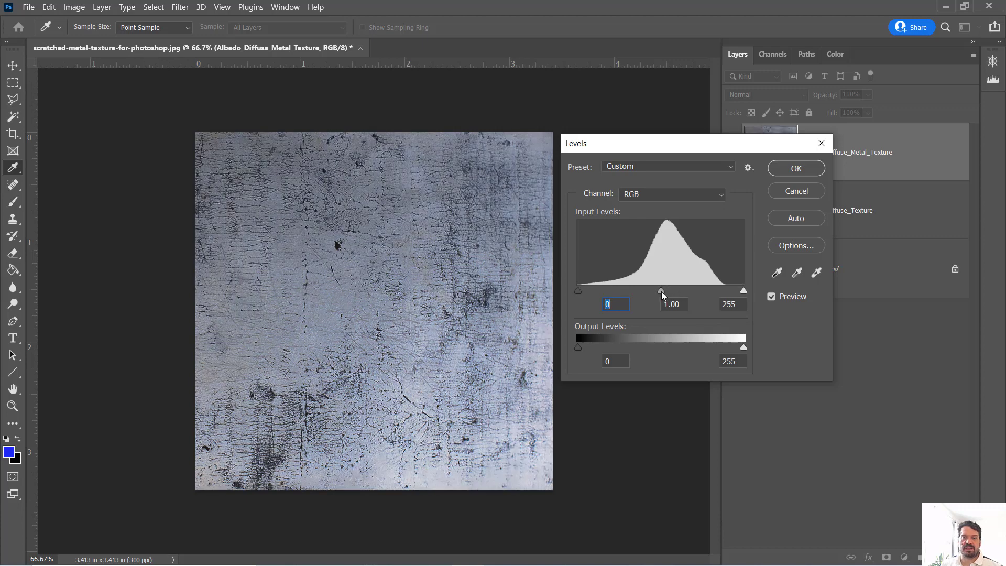
Step: Darken the metal layer by setting the midtone input level to 0.23 and apply the Levels adjustment
{"action": "left_click_drag", "start_coordinate": [658, 292], "coordinate": [591, 291]}
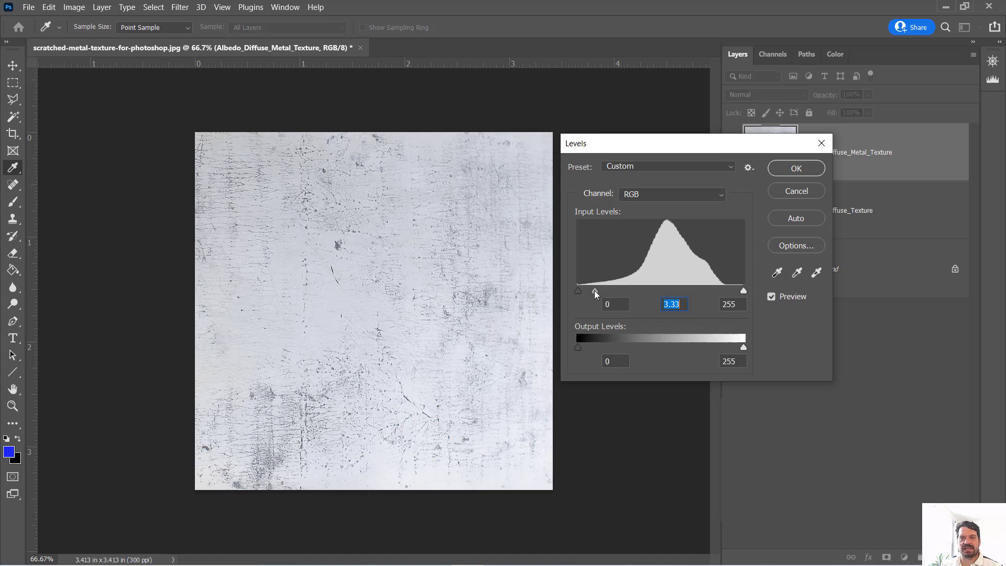
{"action": "left_click_drag", "start_coordinate": [595, 290], "coordinate": [722, 286]}
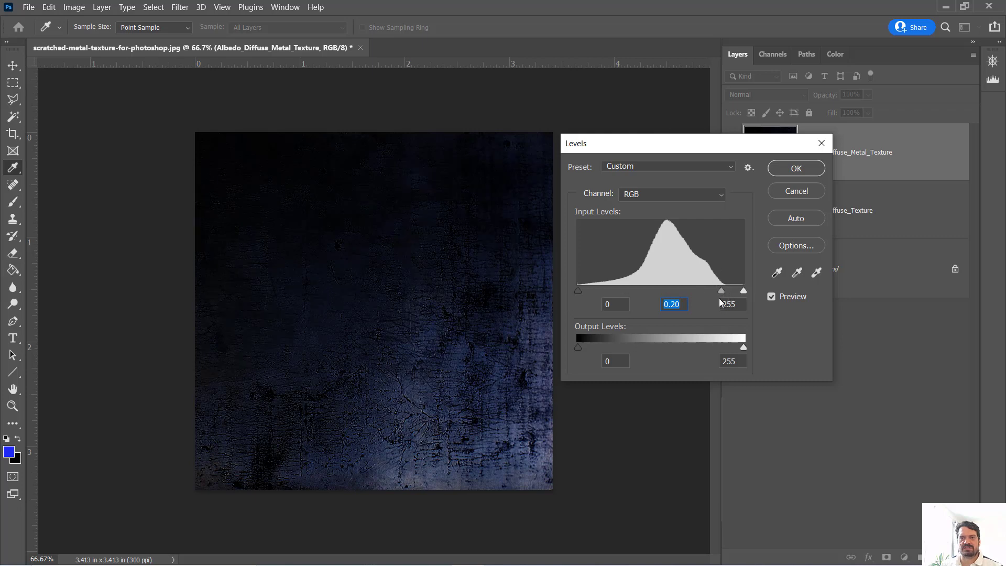
{"action": "mouse_move", "coordinate": [719, 291]}
{"action": "left_mouse_down"}
{"action": "mouse_move", "coordinate": [680, 290]}
{"action": "mouse_move", "coordinate": [732, 286]}
{"action": "mouse_move", "coordinate": [719, 286]}
{"action": "left_mouse_up"}
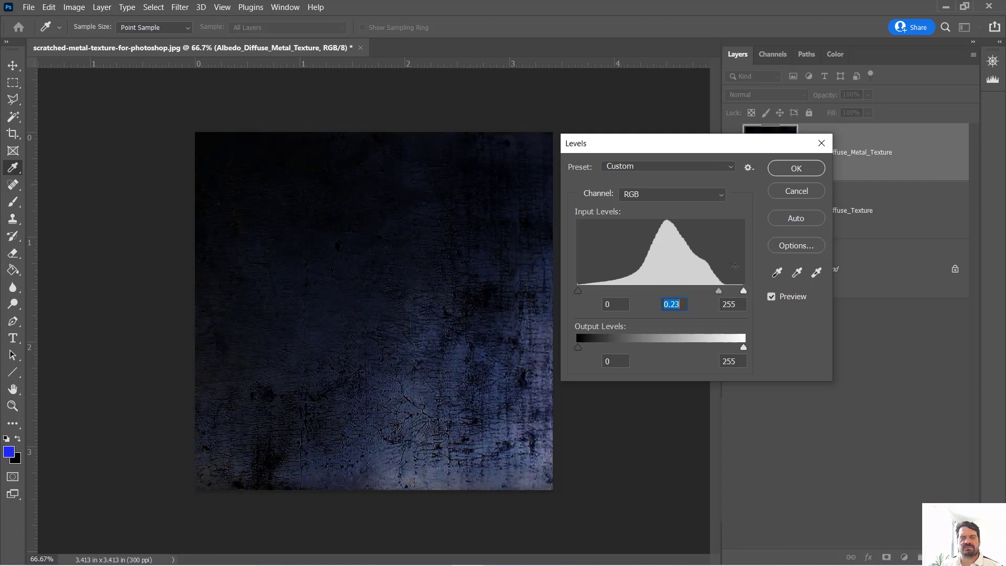
{"action": "left_click", "coordinate": [785, 174]}
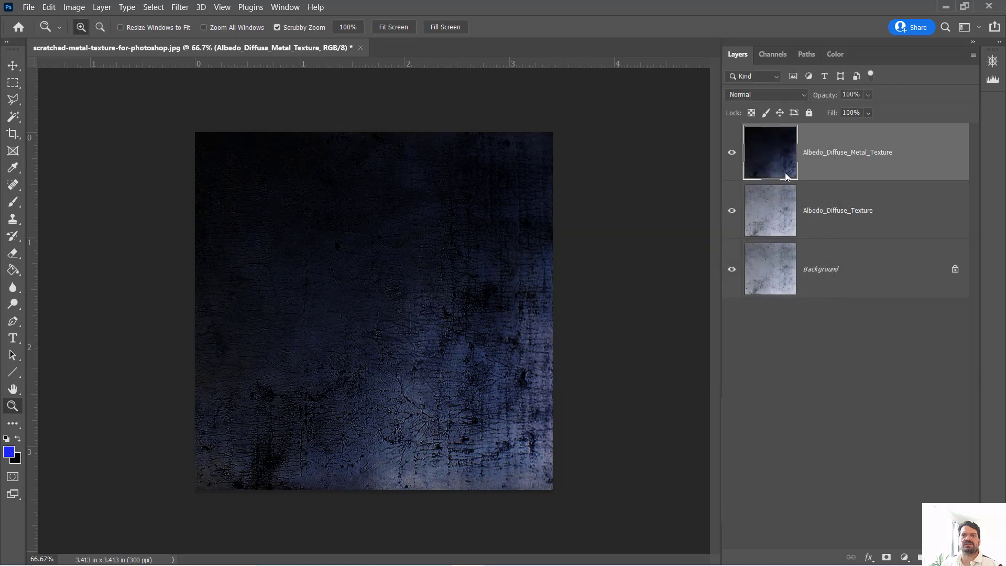
Step: Toggle the Albedo_Diffuse_Metal_Texture layer's visibility to compare it with the Albedo_Diffuse_Texture layer, leaving the metal layer hidden
{"action": "left_click", "coordinate": [734, 153]}
{"action": "left_click", "coordinate": [827, 214]}
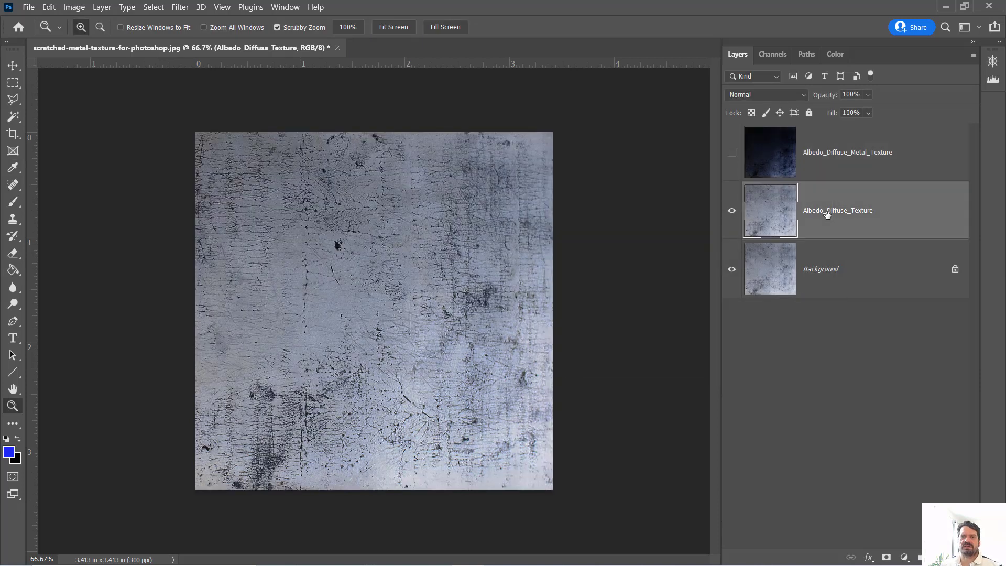
{"action": "left_click", "coordinate": [816, 157]}
{"action": "left_click", "coordinate": [732, 153]}
{"action": "left_click", "coordinate": [732, 153]}
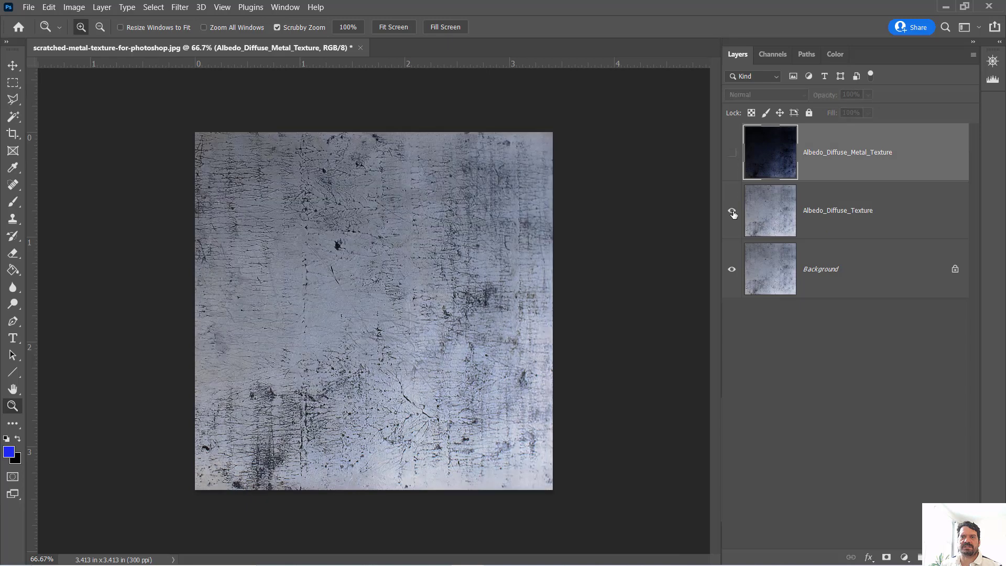
{"action": "left_click", "coordinate": [732, 153]}
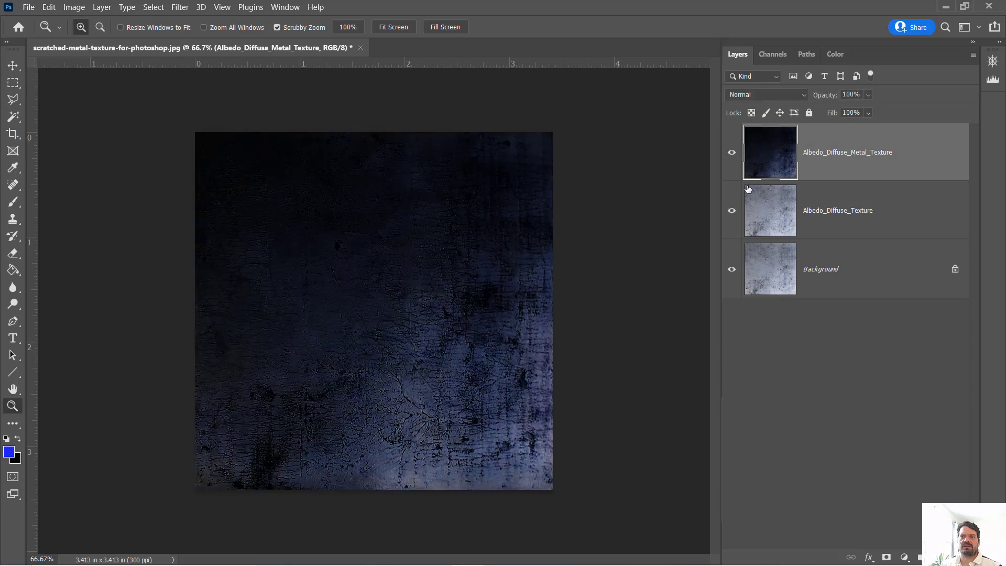
{"action": "left_click", "coordinate": [733, 153]}
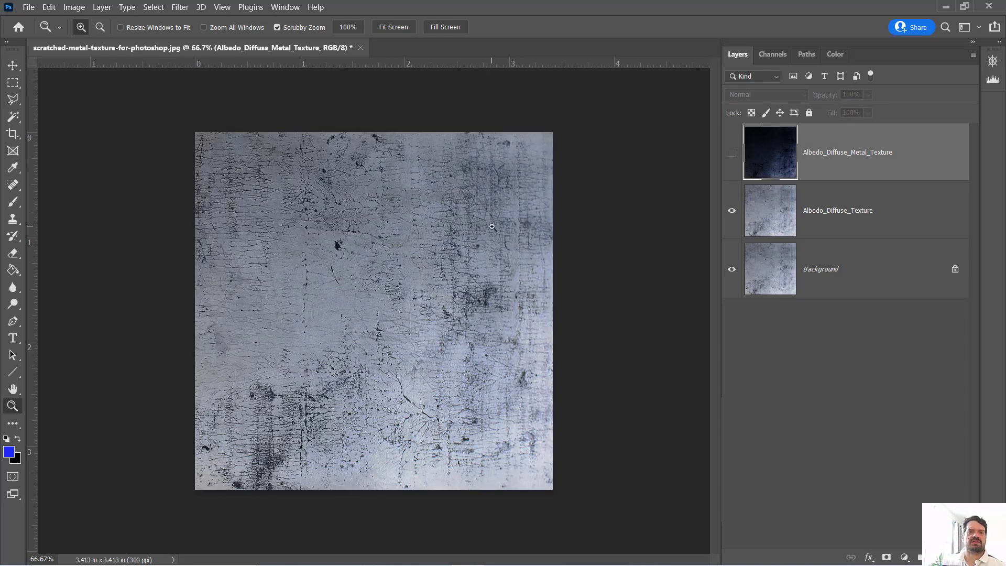